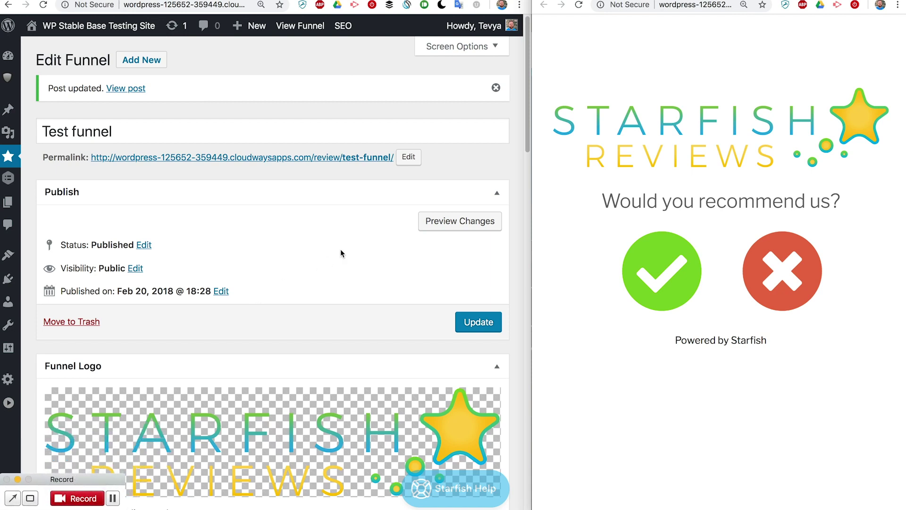
Scroll to the funnel settings showing 'Would you recommend us?', Symbol circles buttons and the Positive Response section
left_click(475, 155)
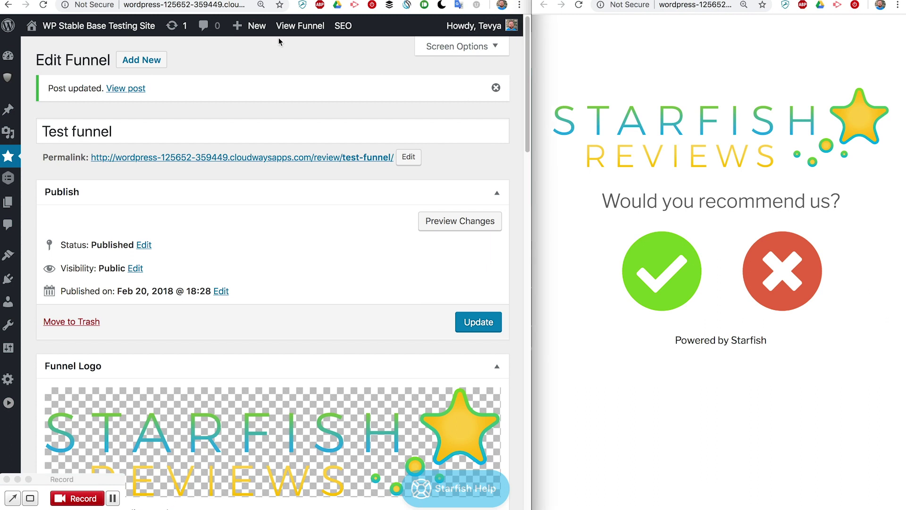
mouse_move(10, 157)
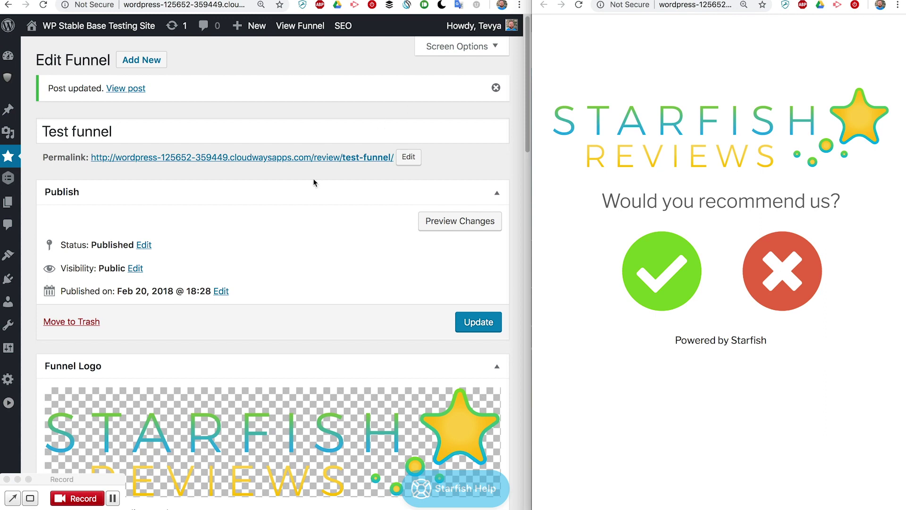
scroll(299, 245, "down", 3)
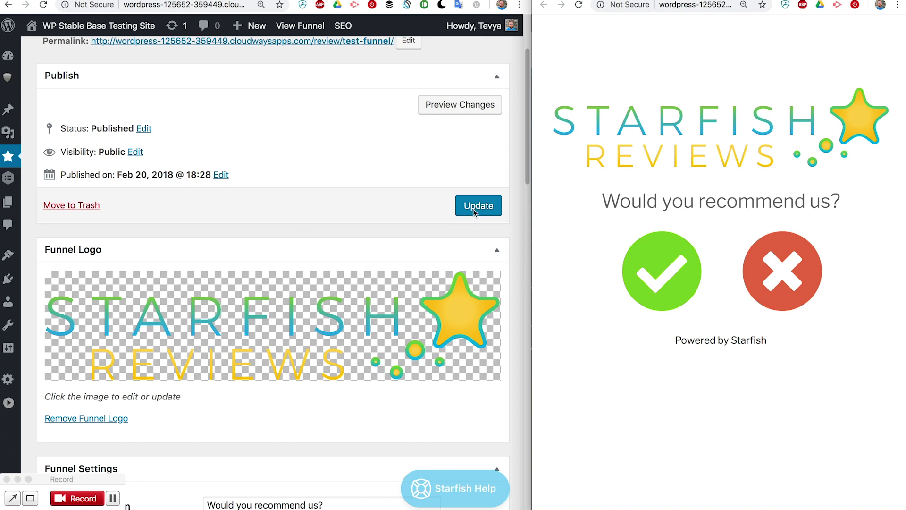
scroll(331, 235, "down", 3)
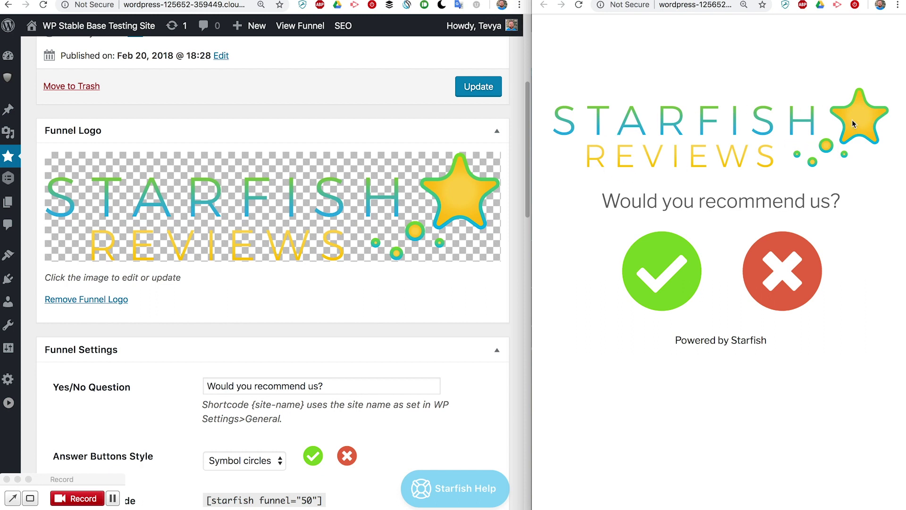
scroll(234, 312, "down", 4)
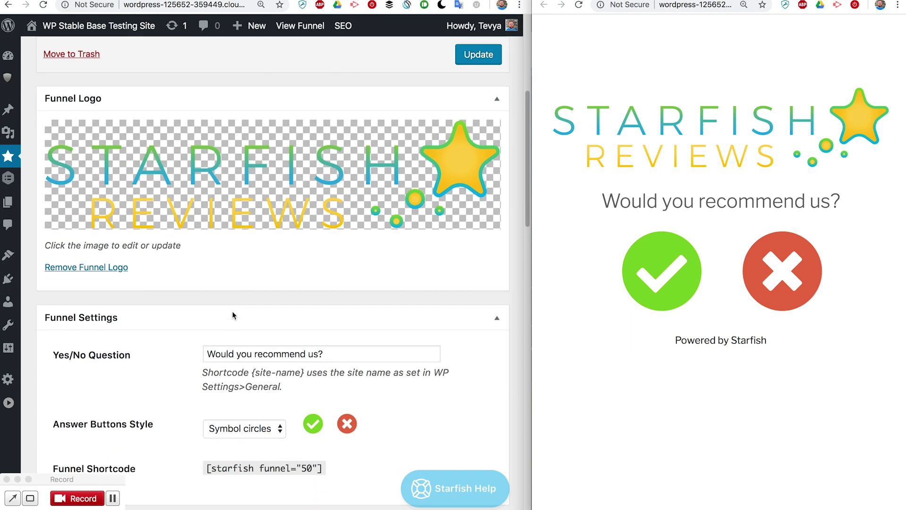
scroll(233, 316, "down", 8)
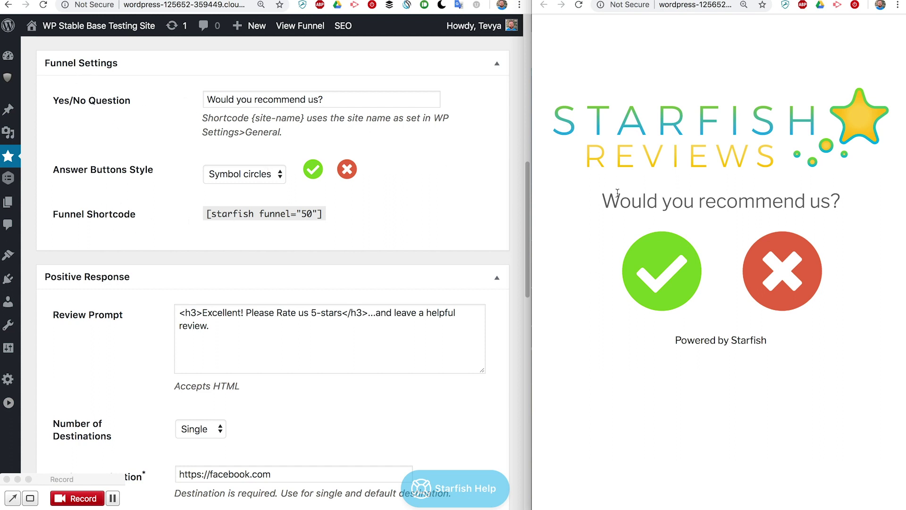
Try the Thumbs solid and Symbol circles answer button styles, then settle on Faces
triple_click(684, 202)
left_click(781, 198)
left_click(251, 180)
left_click(250, 162)
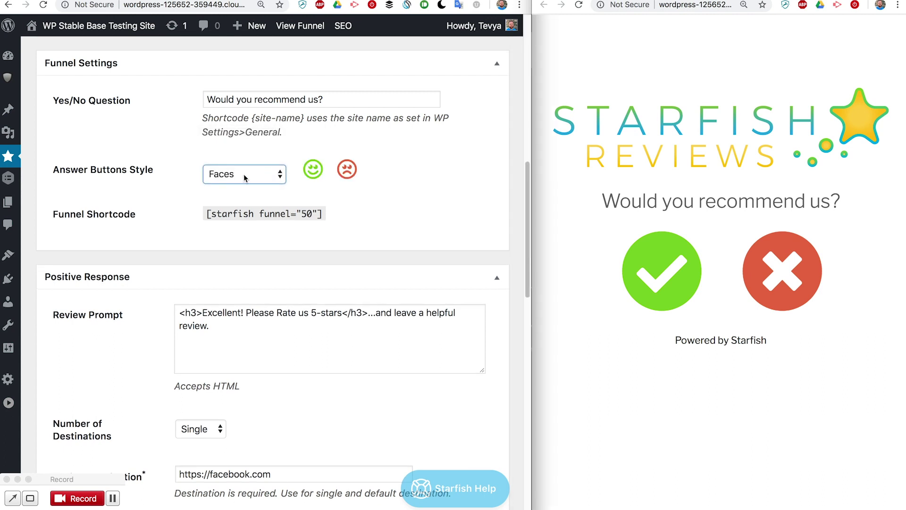
left_click(246, 175)
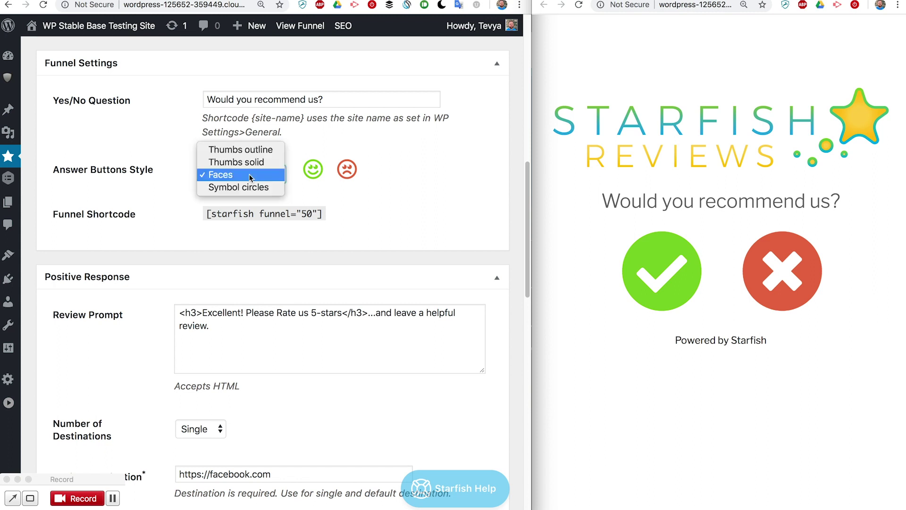
left_click(250, 162)
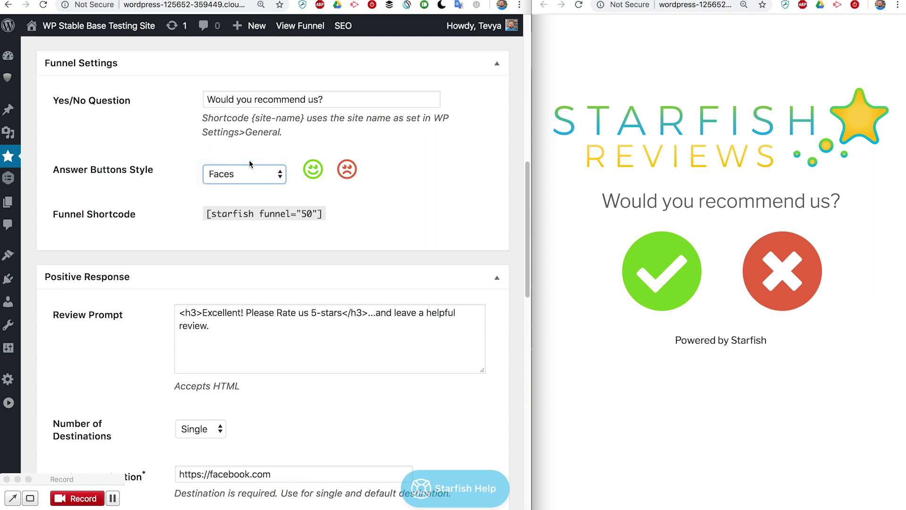
left_click(251, 176)
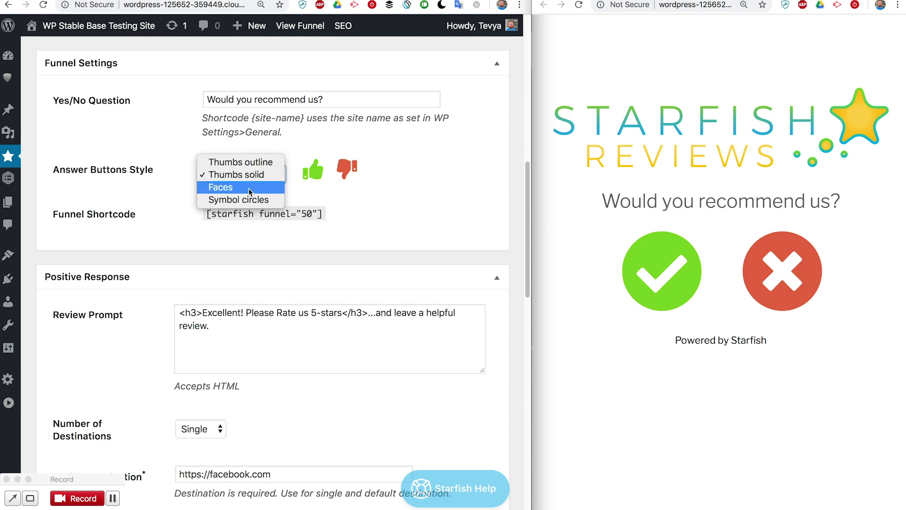
left_click(312, 203)
key("Down")
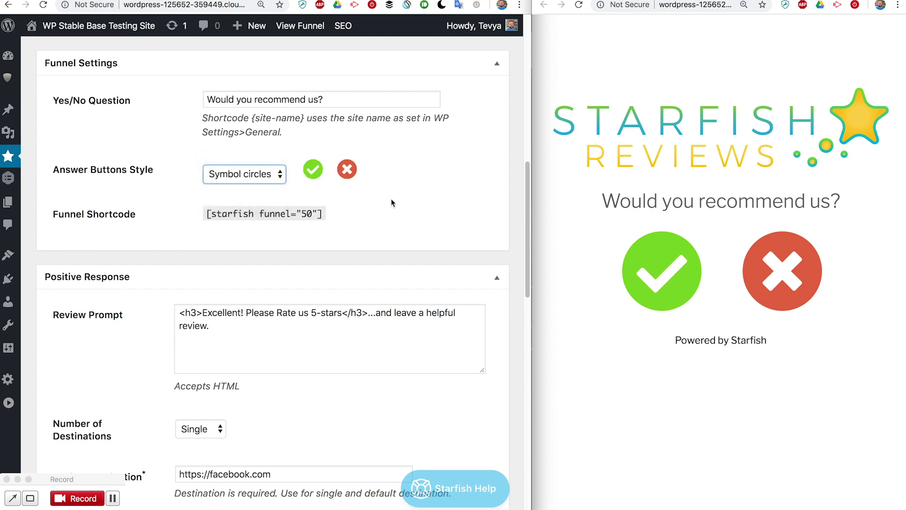
scroll(262, 183, "down", 1)
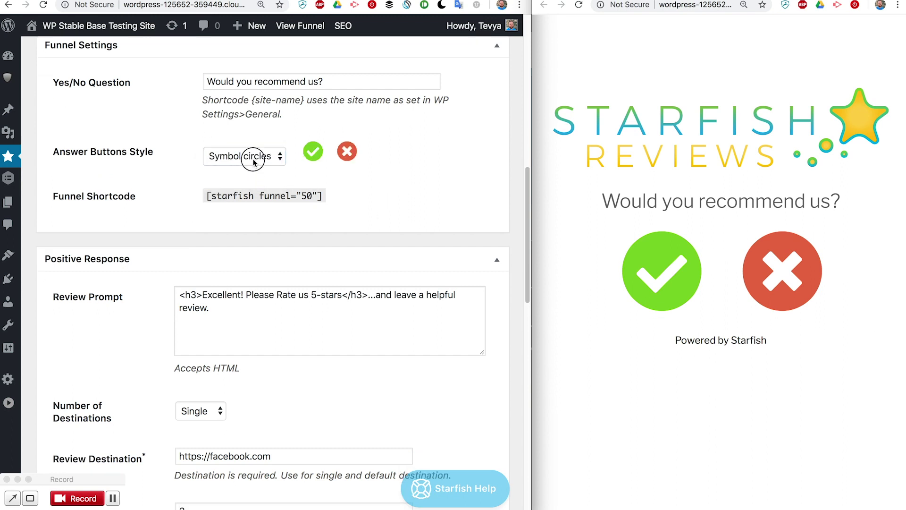
left_click(252, 155)
left_click(221, 144)
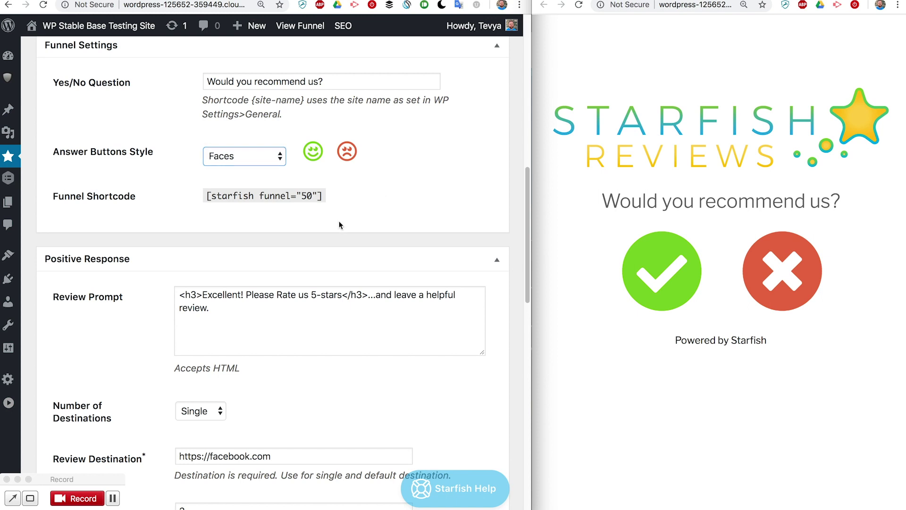
scroll(254, 197, "down", 3)
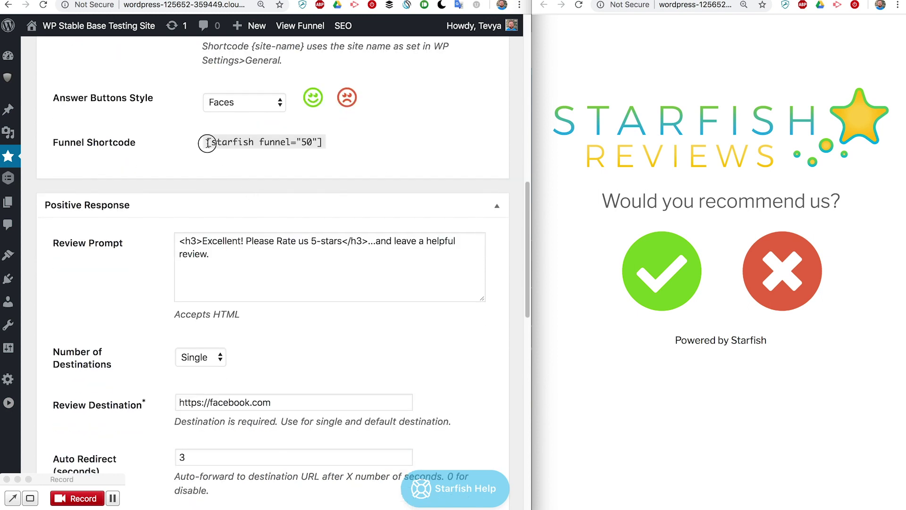
left_click_drag(206, 142, 326, 142)
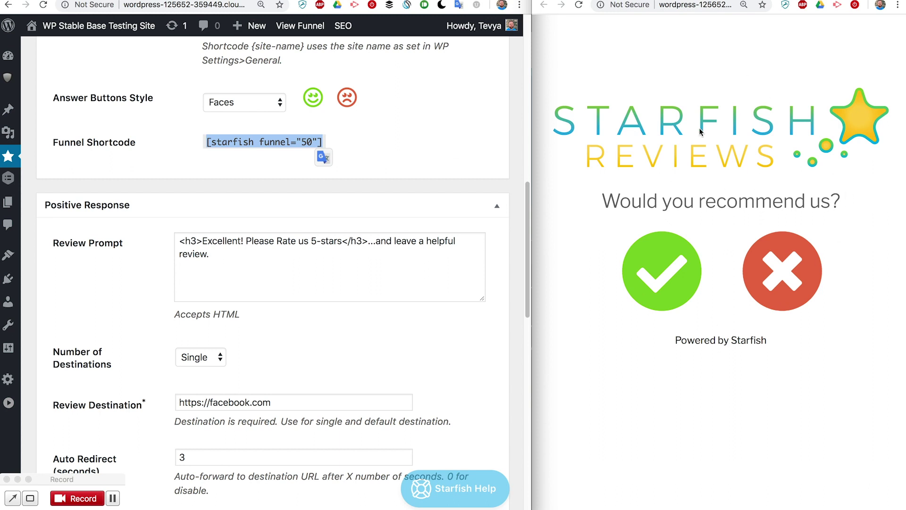
left_click(382, 157)
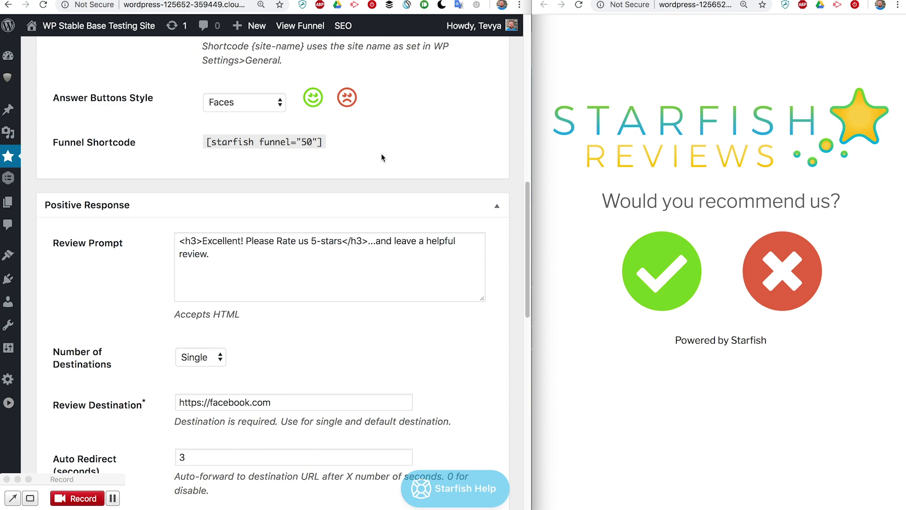
scroll(435, 147, "up", 5)
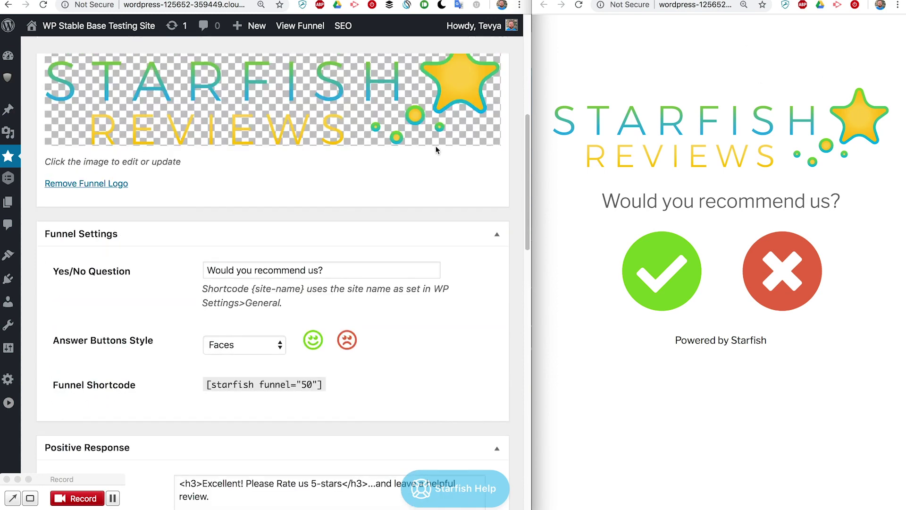
scroll(435, 145, "up", 4)
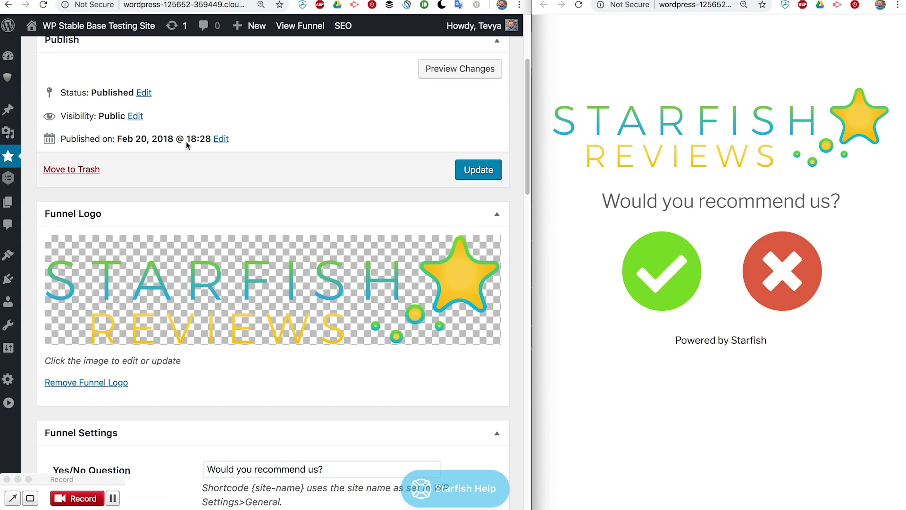
scroll(186, 140, "up", 3)
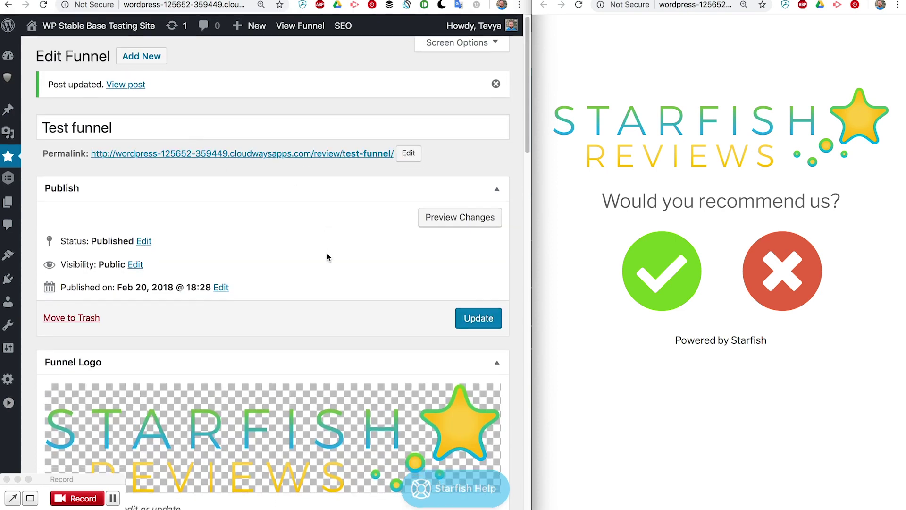
scroll(327, 257, "down", 12)
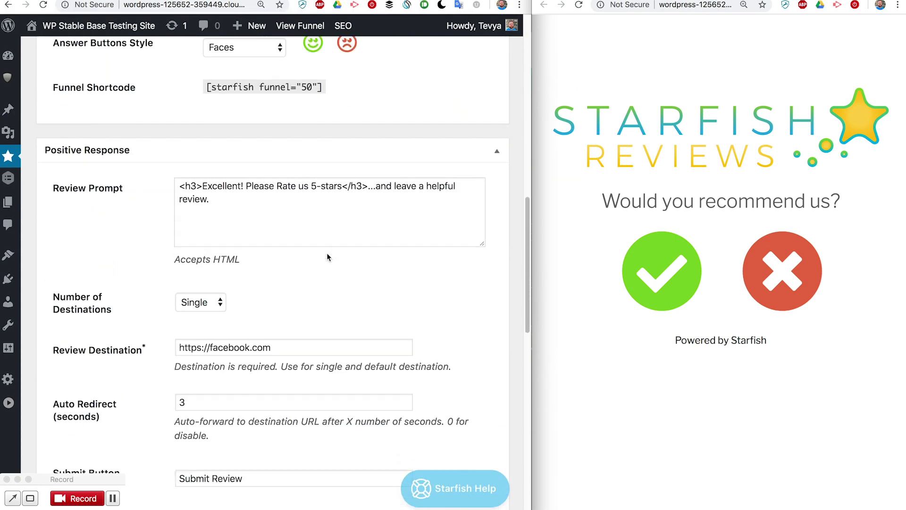
scroll(327, 253, "down", 2)
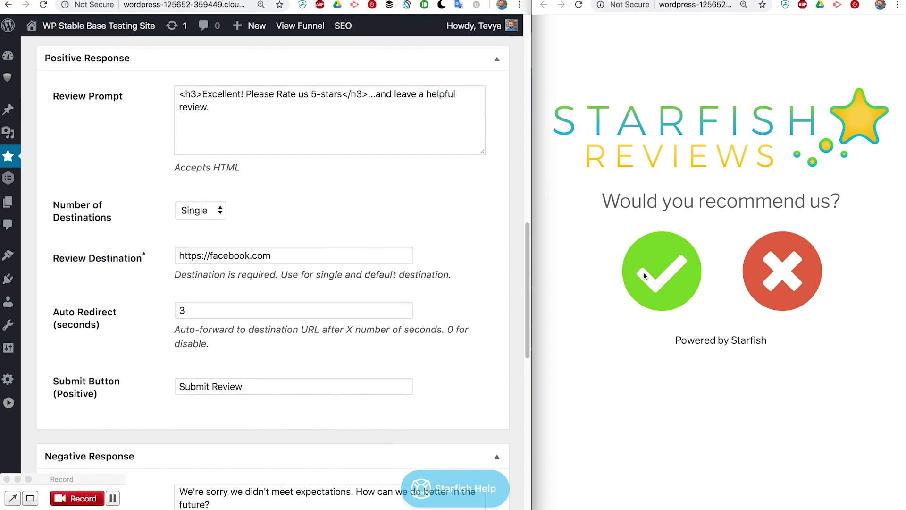
left_click(669, 274)
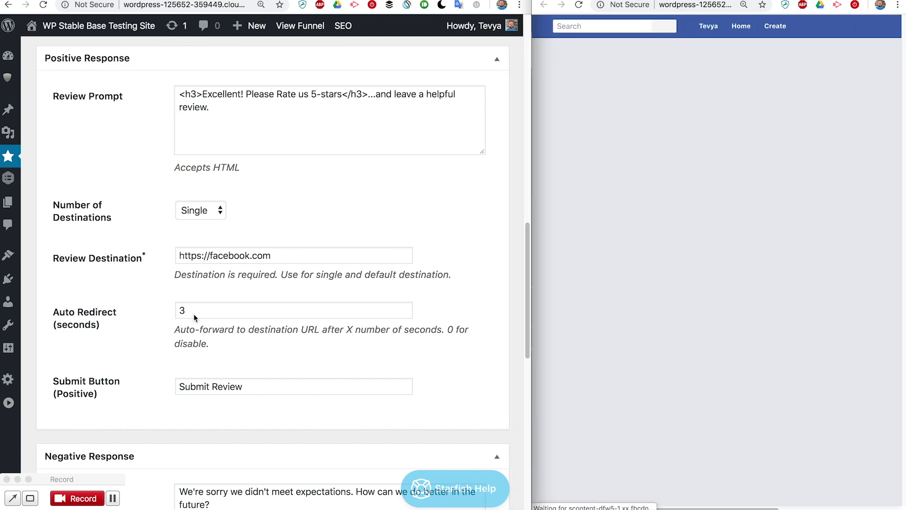
left_click(185, 310)
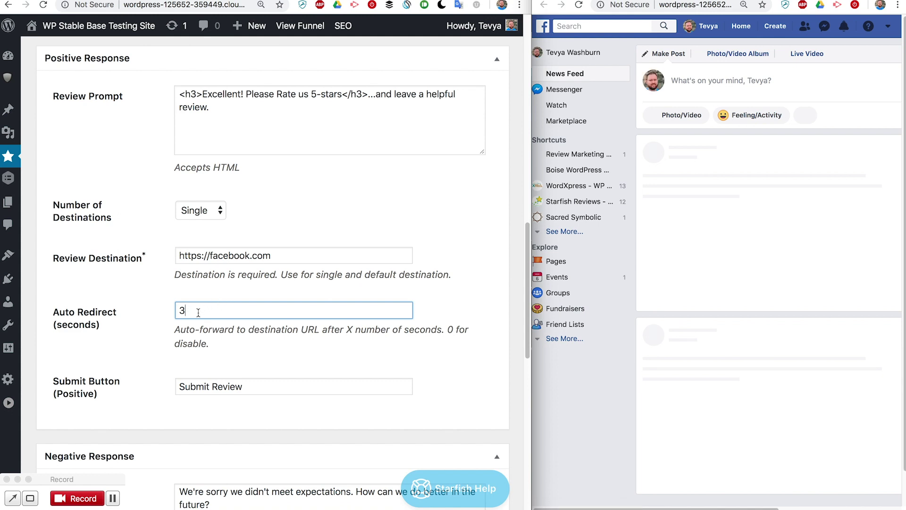
left_click(179, 254)
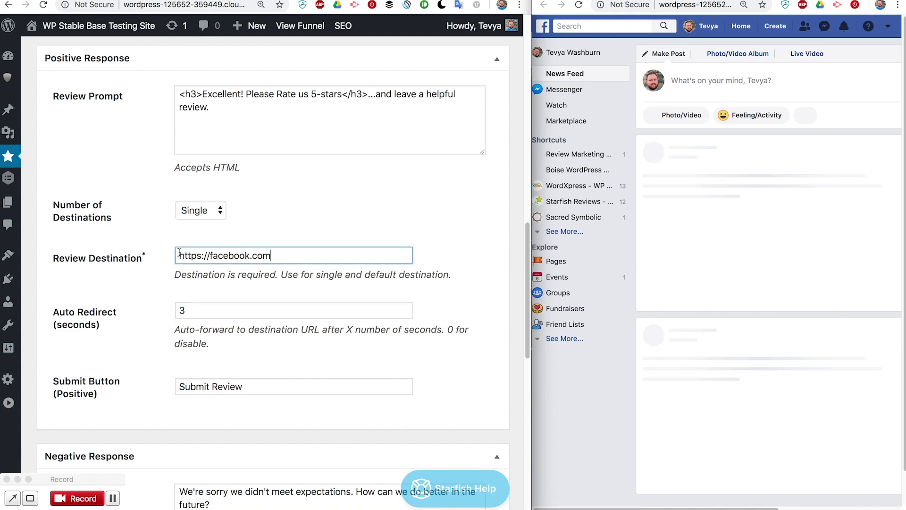
left_click_drag(179, 253, 201, 256)
left_click(203, 311)
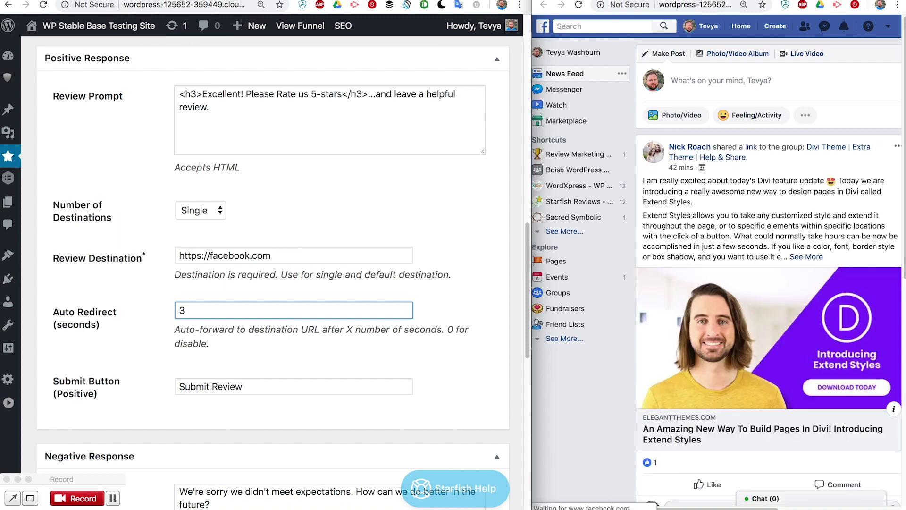
left_click(278, 255)
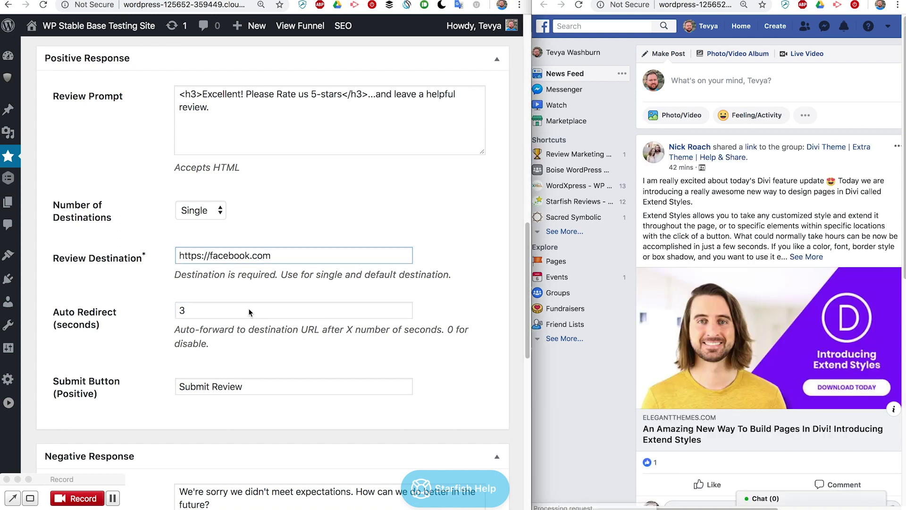
left_click(198, 311)
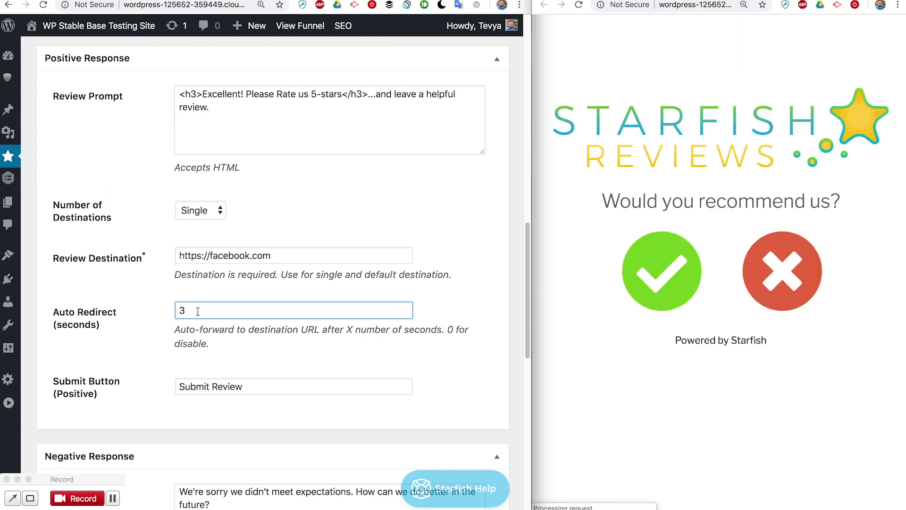
Set the auto-redirect delay to 0, update the funnel, and view the 'Excellent! Please Rate us 5-stars' preview
key("BackSpace")
key("BackSpace")
type("0")
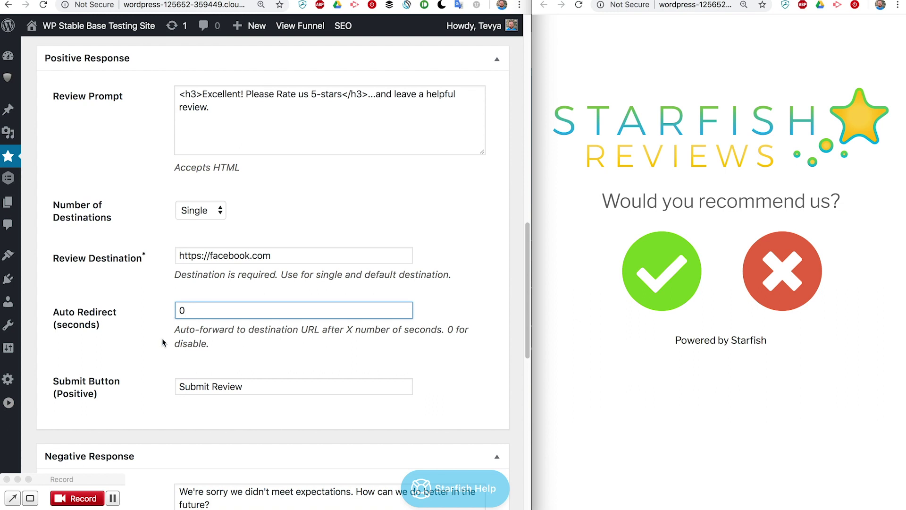
scroll(265, 321, "down", 1)
scroll(266, 322, "up", 1)
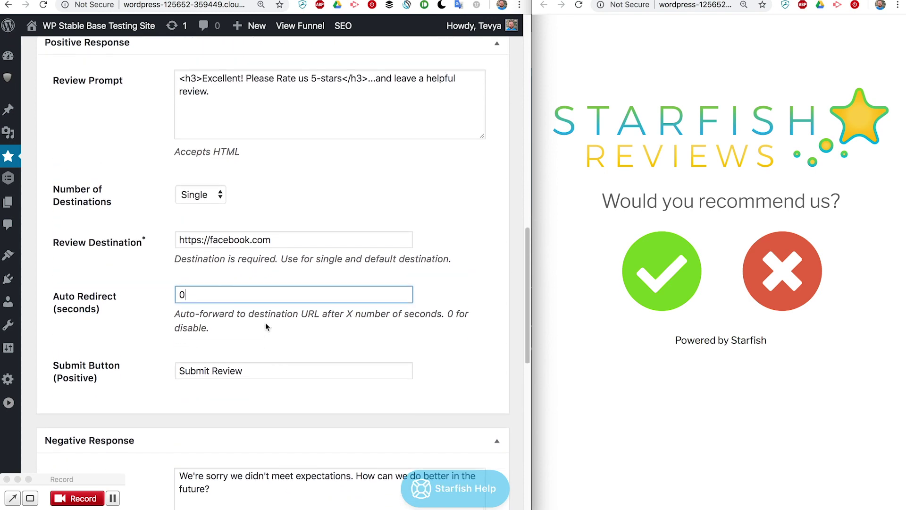
scroll(376, 205, "up", 10)
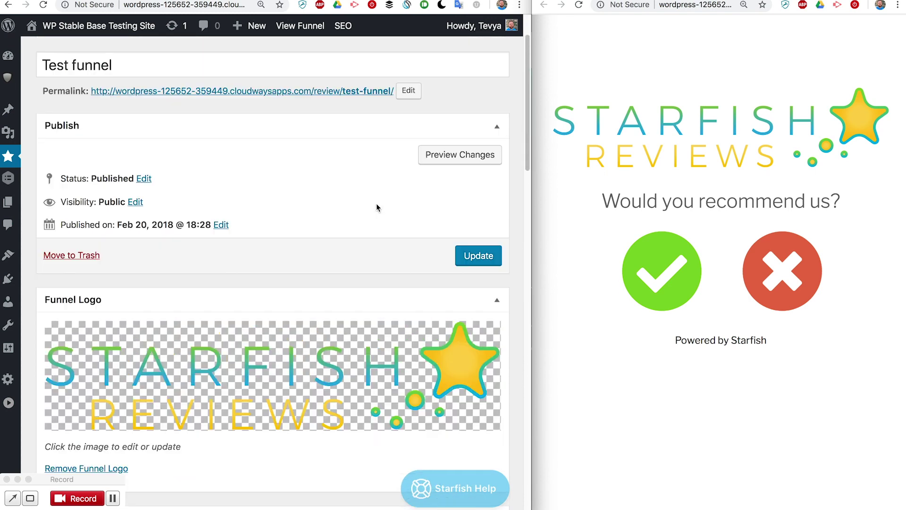
left_click(475, 262)
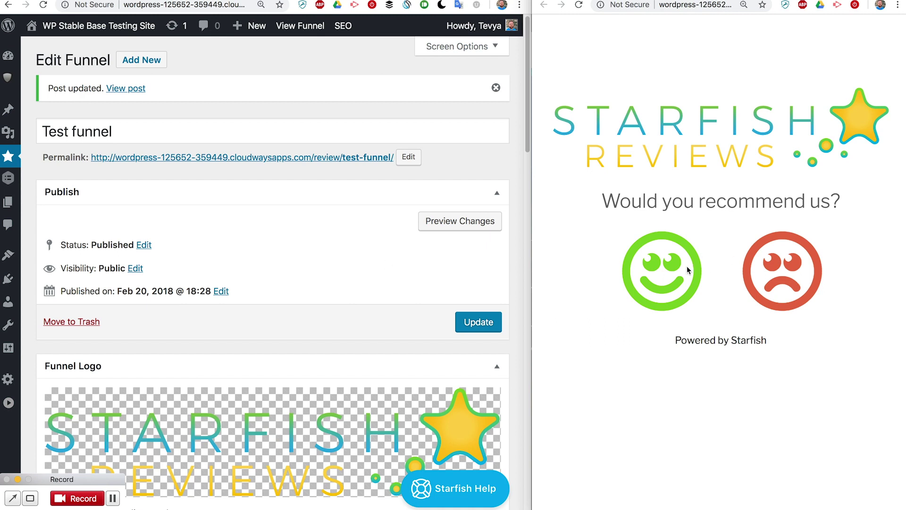
left_click(665, 277)
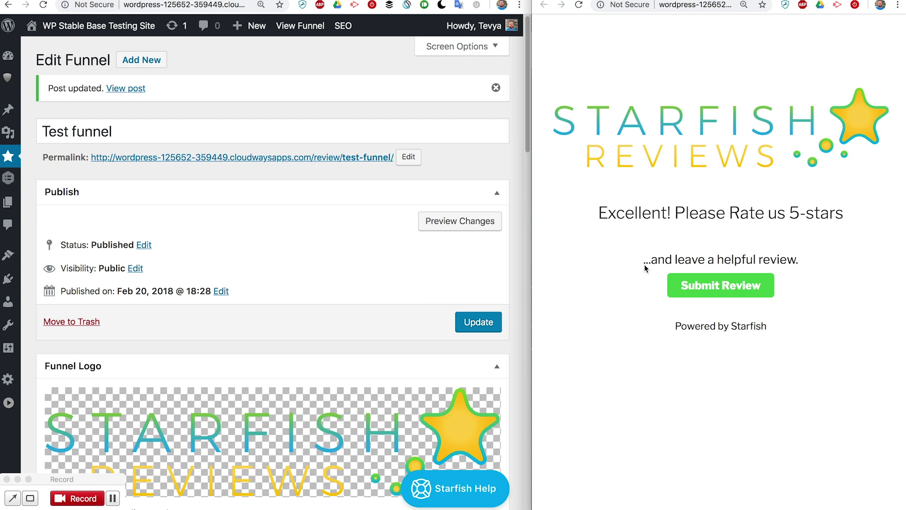
scroll(326, 334, "down", 10)
Inspect the heading markup in the positive Review Prompt text
scroll(326, 334, "down", 5)
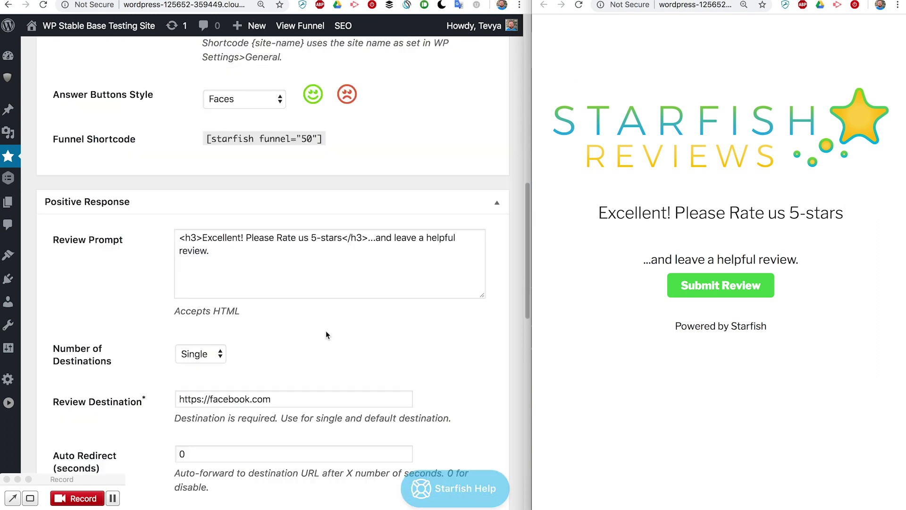
scroll(325, 288, "down", 4)
scroll(326, 285, "down", 1)
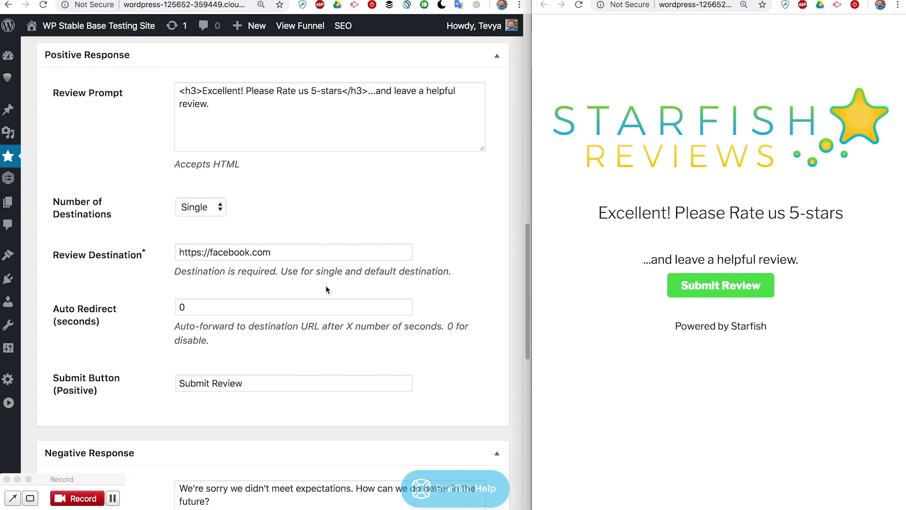
scroll(326, 285, "up", 2)
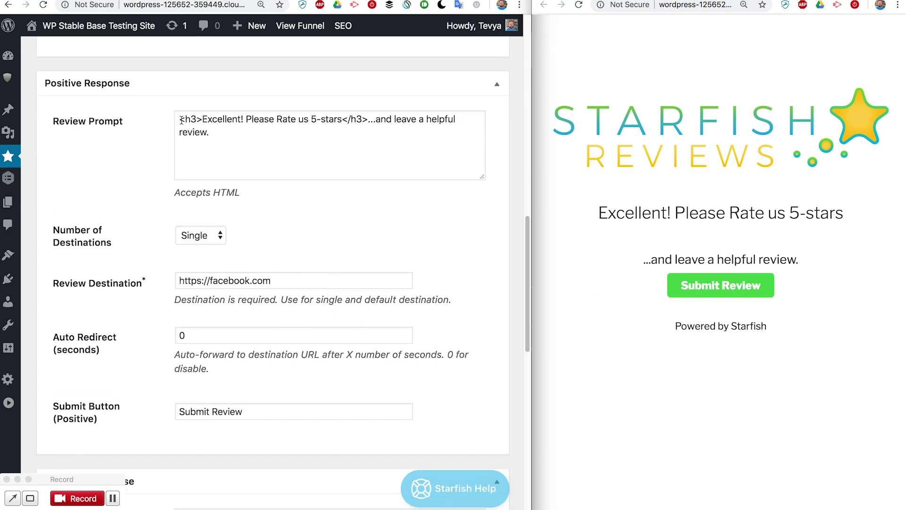
left_click_drag(181, 120, 365, 117)
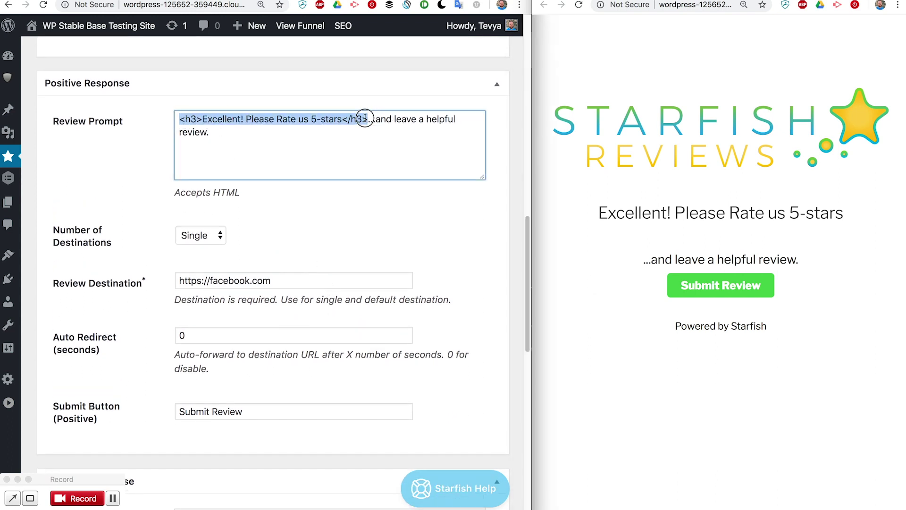
left_click(370, 119)
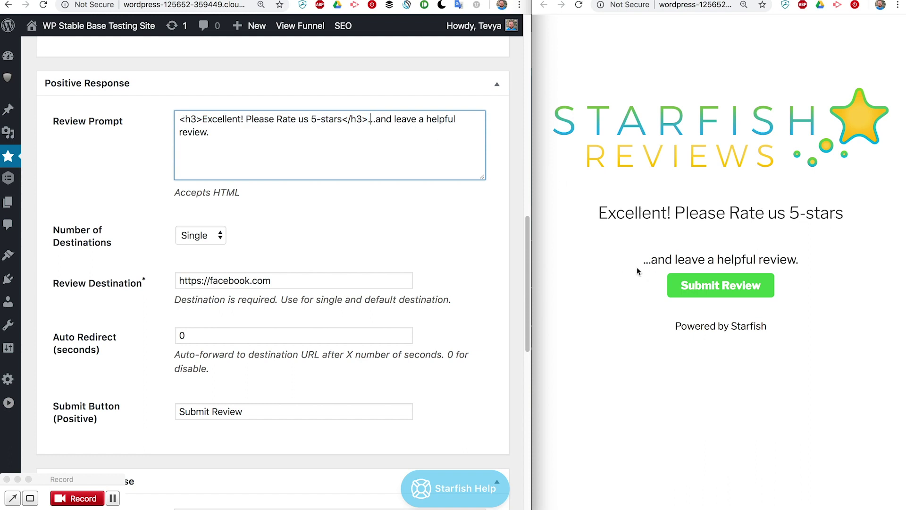
left_click(370, 119)
left_click(307, 284)
left_click_drag(286, 282, 160, 284)
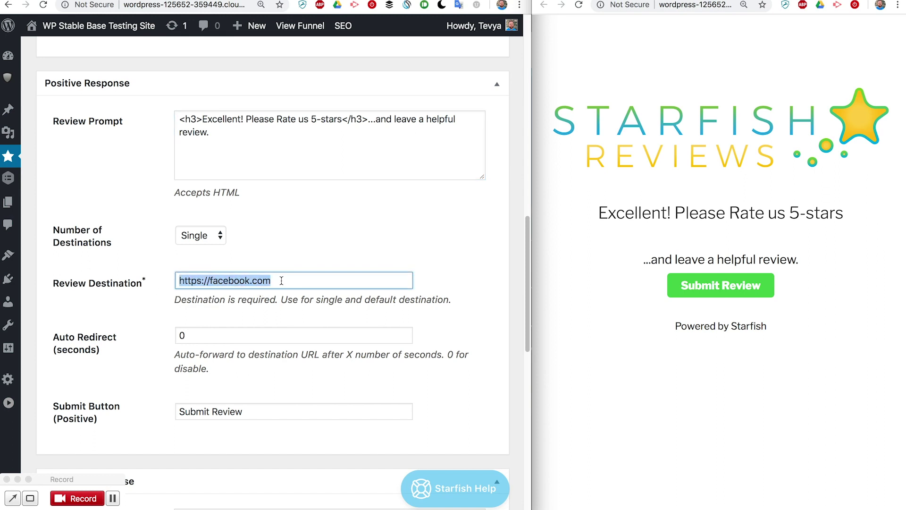
left_click(296, 278)
type("/starfish")
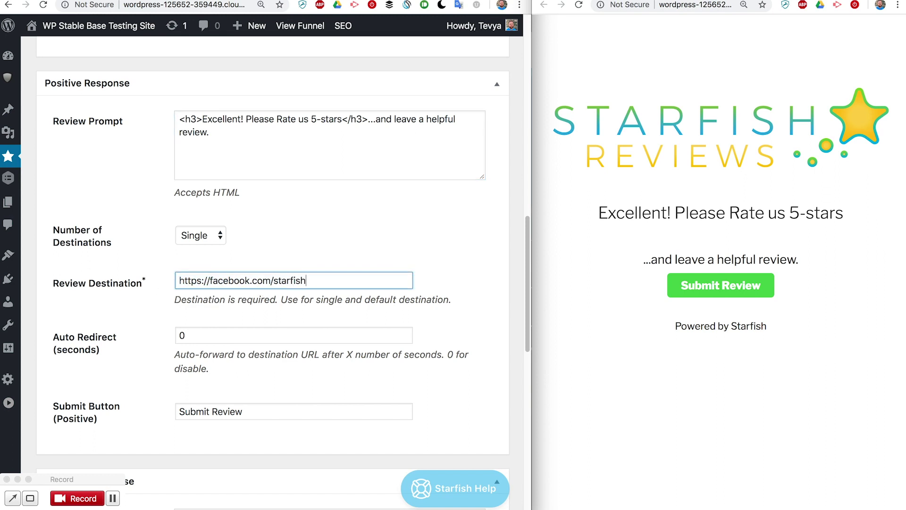
type("wp/reviews")
left_click(259, 339)
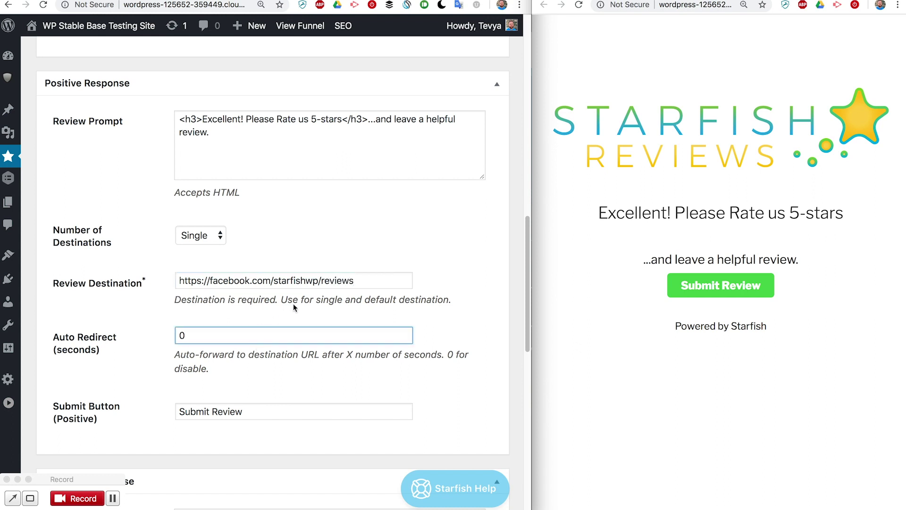
scroll(211, 238, "down", 2)
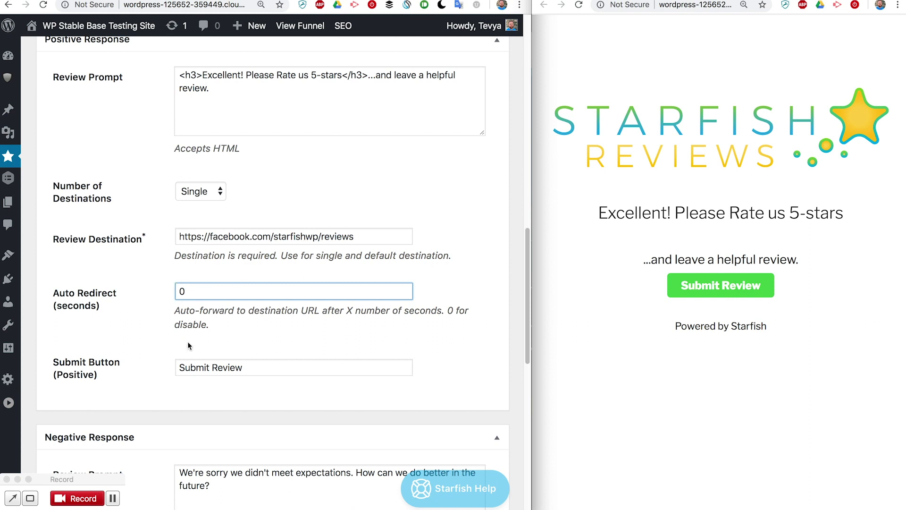
scroll(188, 346, "down", 2)
Switch Number of Destinations from Single to Multiple
left_click(257, 328)
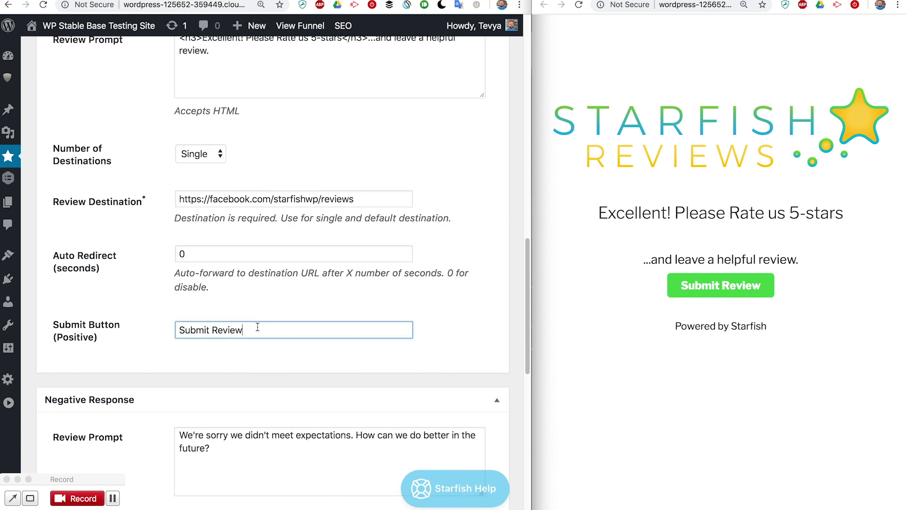
scroll(165, 270, "up", 5)
scroll(165, 270, "down", 3)
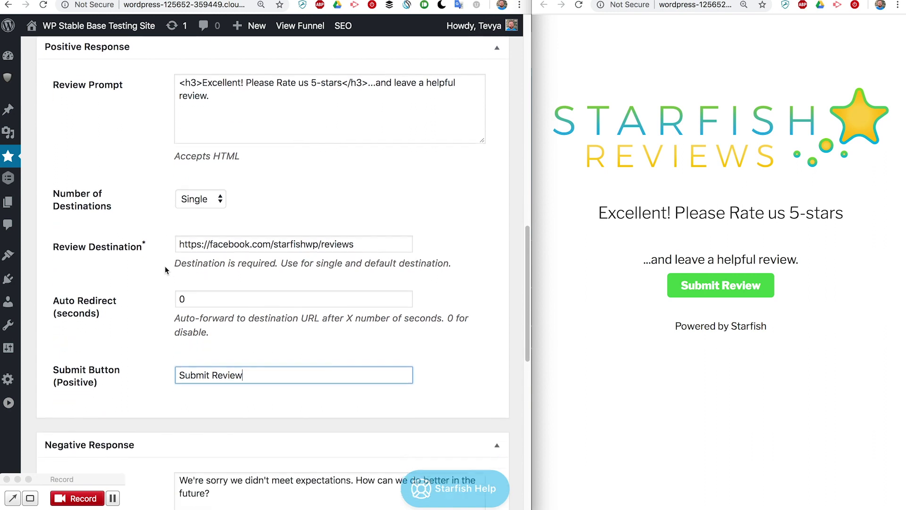
left_click(197, 194)
left_click(201, 197)
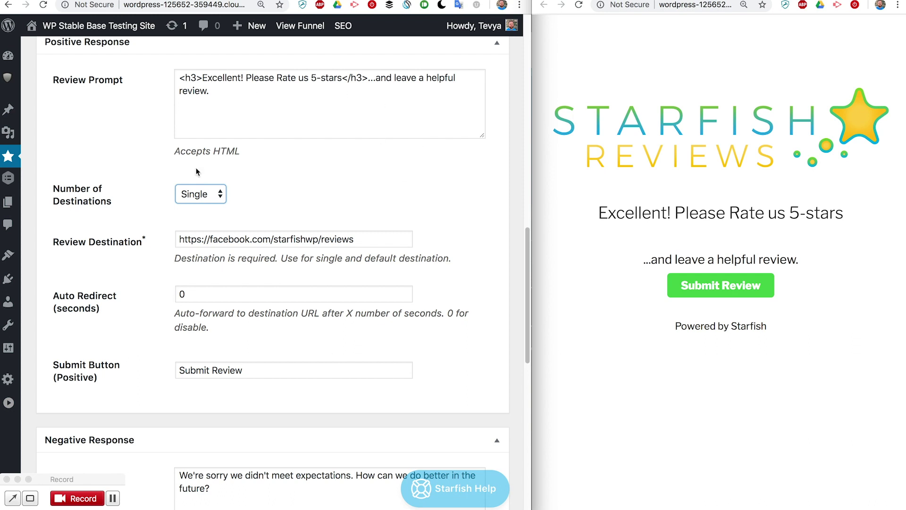
triple_click(371, 239)
left_click(361, 217)
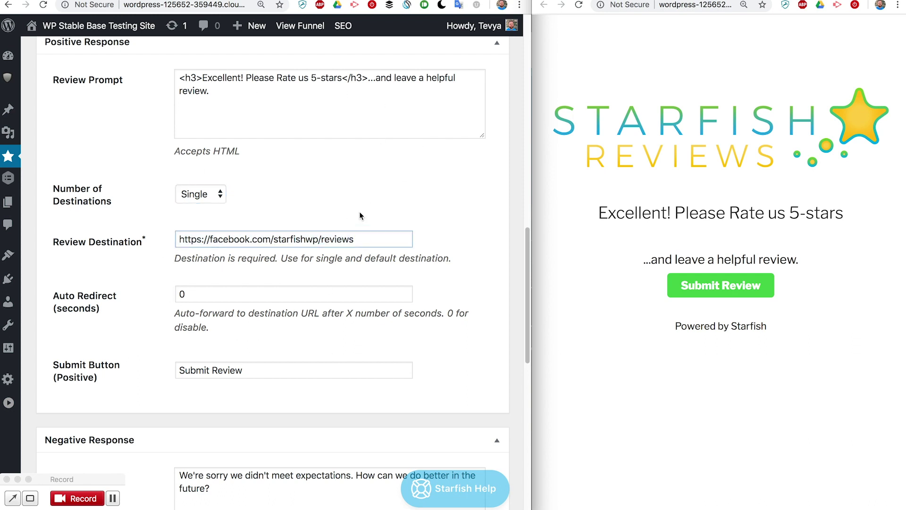
left_click(207, 196)
left_click(204, 207)
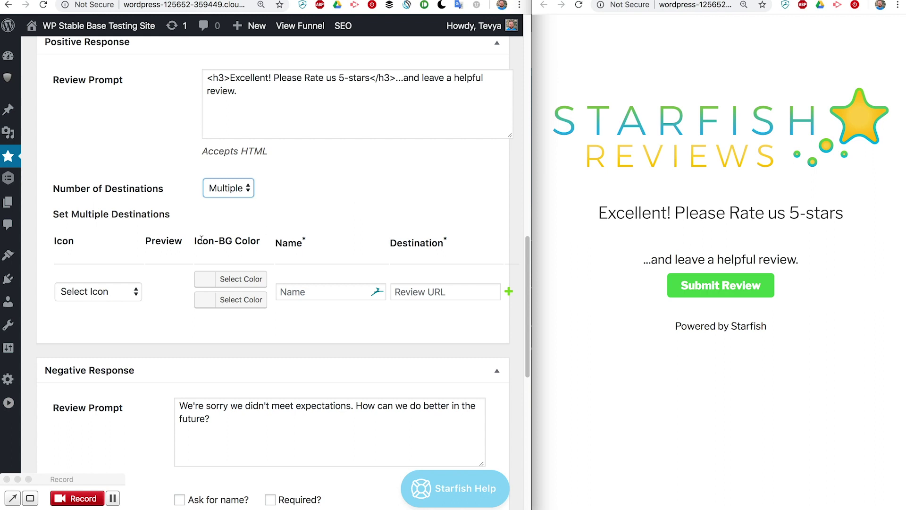
left_click(125, 295)
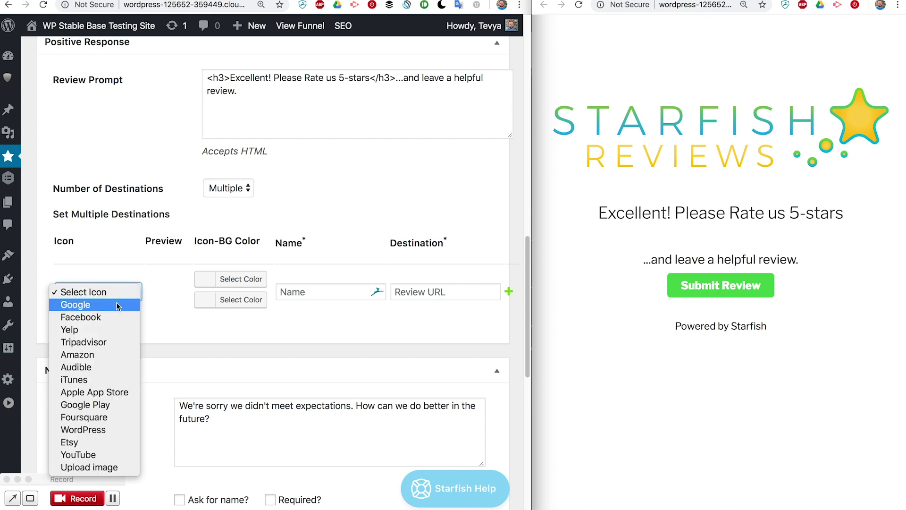
left_click(117, 305)
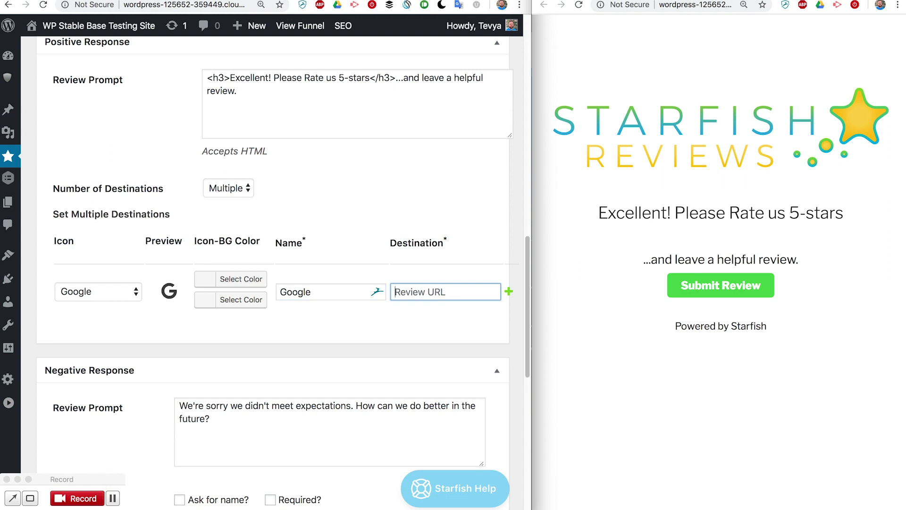
type("https://www.google.com")
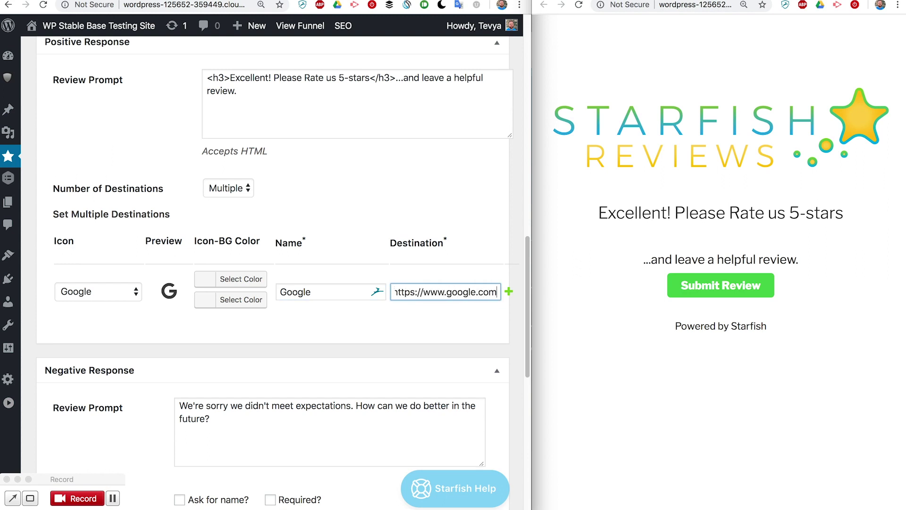
scroll(364, 333, "down", 2)
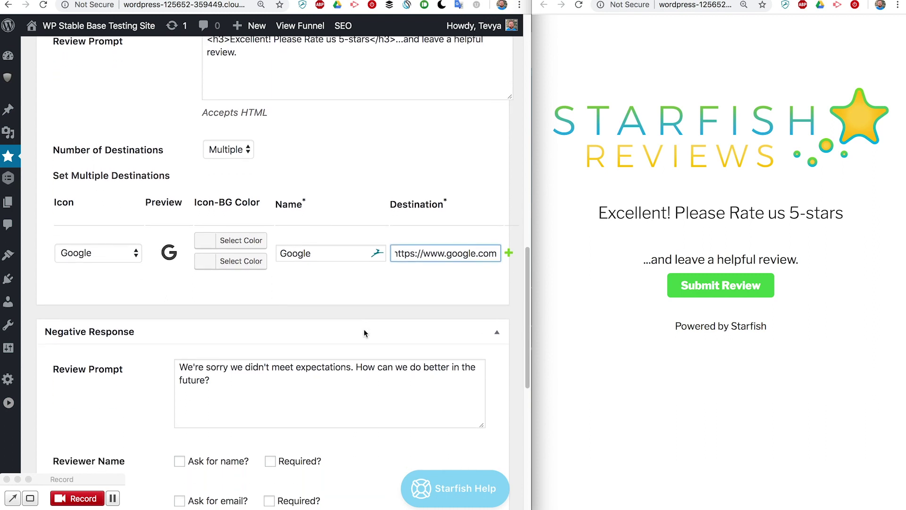
left_click(509, 225)
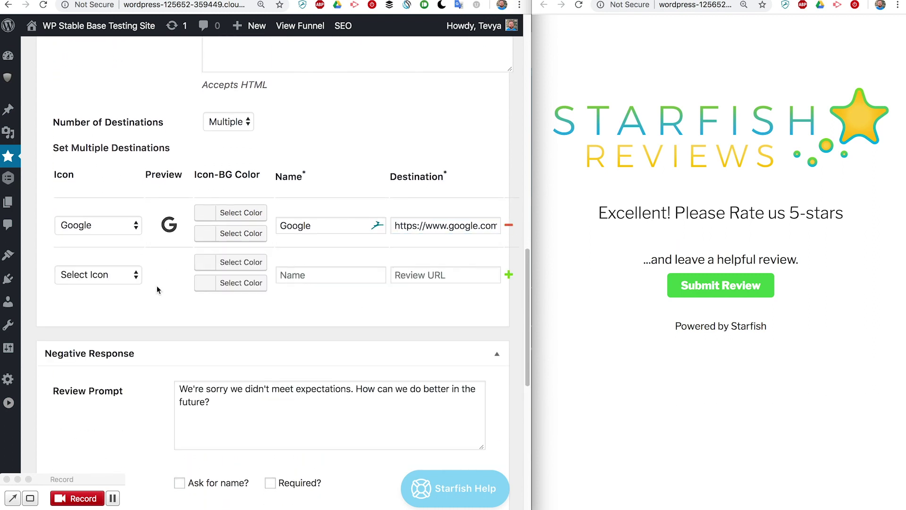
left_click(113, 278)
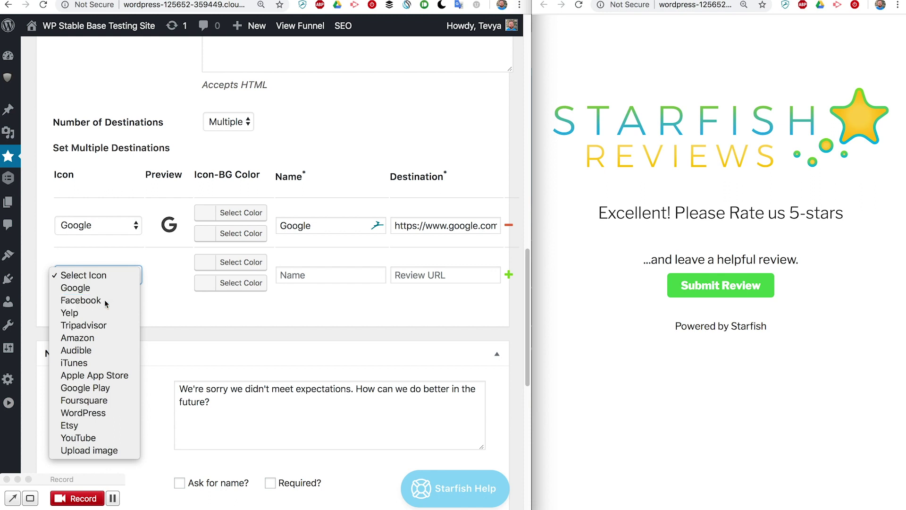
left_click(80, 300)
left_click(324, 275)
type("Facebook")
key("Tab")
type("https://facebook.c")
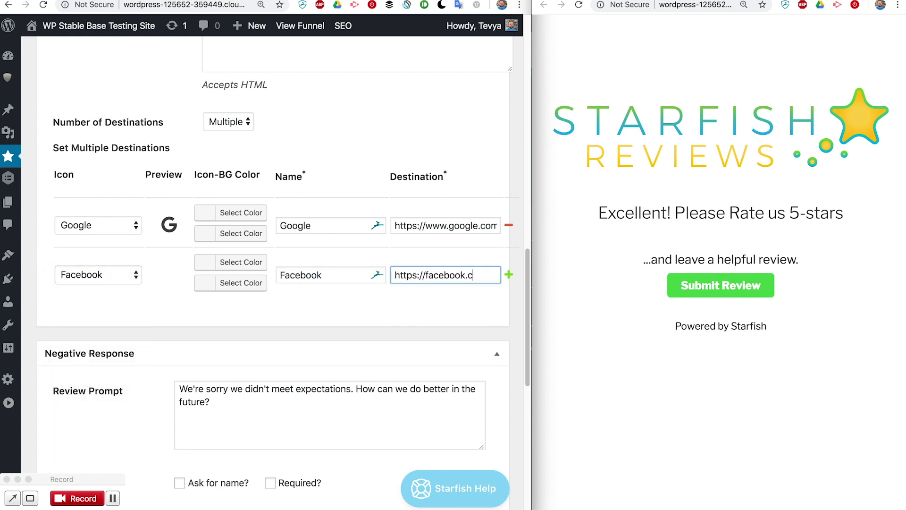
type("om/StarfishWP/reviews/")
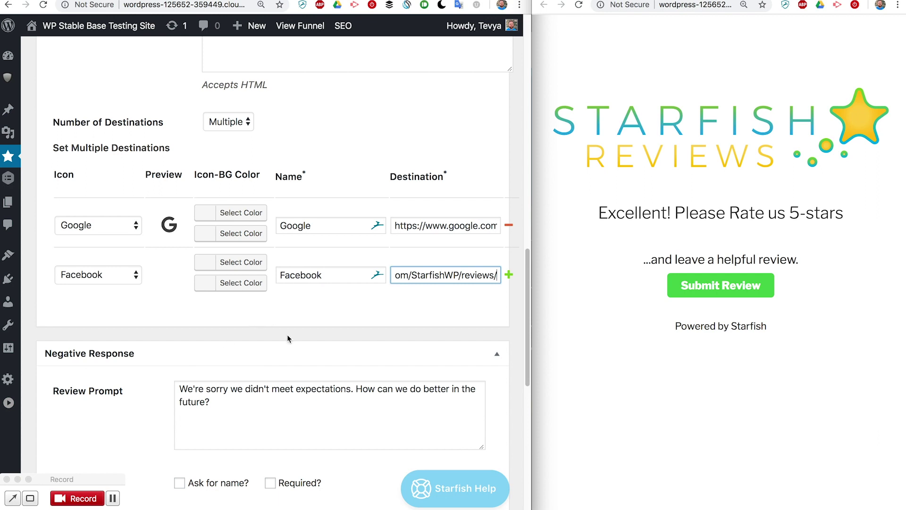
Save the funnel with both Google and Facebook destinations
scroll(288, 339, "down", 3)
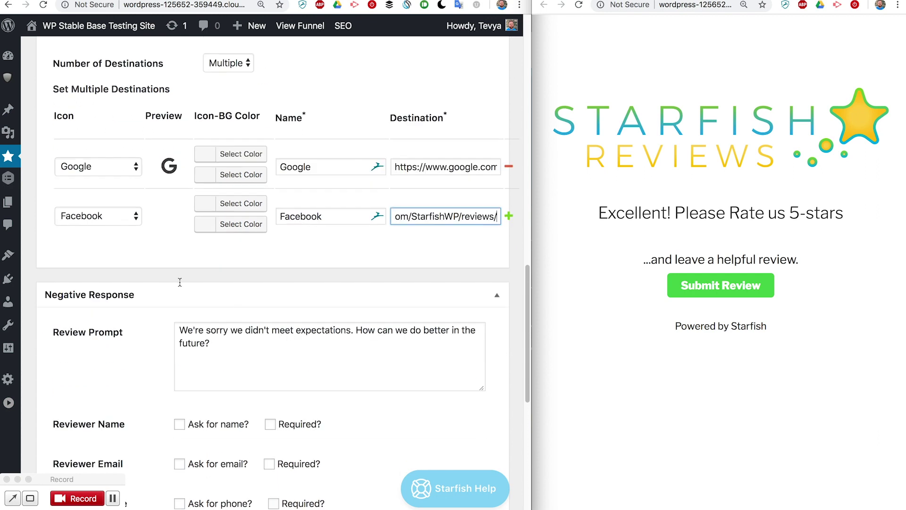
scroll(273, 307, "down", 2)
left_click(264, 297)
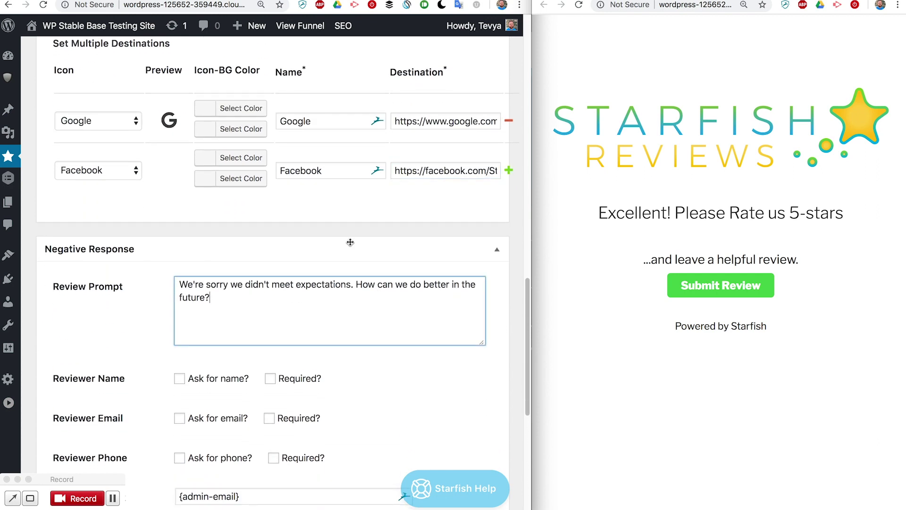
key("super+s")
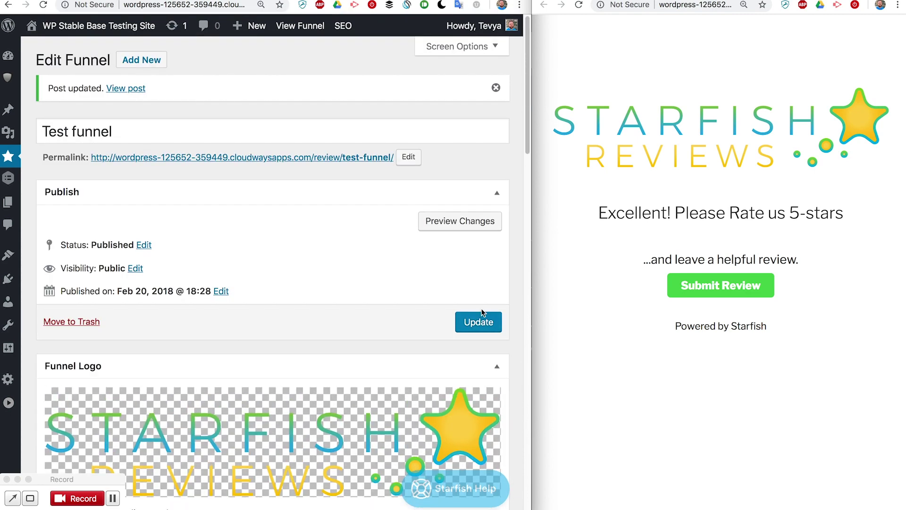
Update the funnel, reload the preview and answer with the green smiley
left_click(479, 322)
left_click(575, 232)
key("super+r")
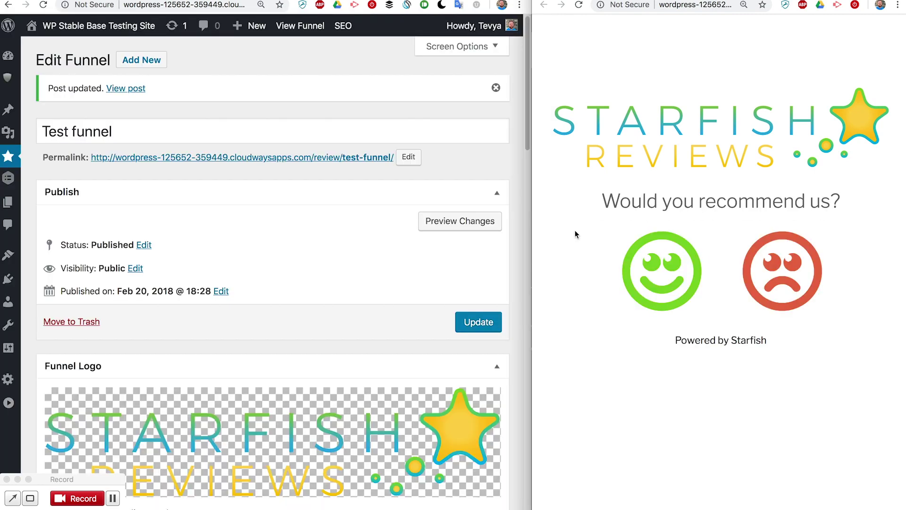
left_click(668, 280)
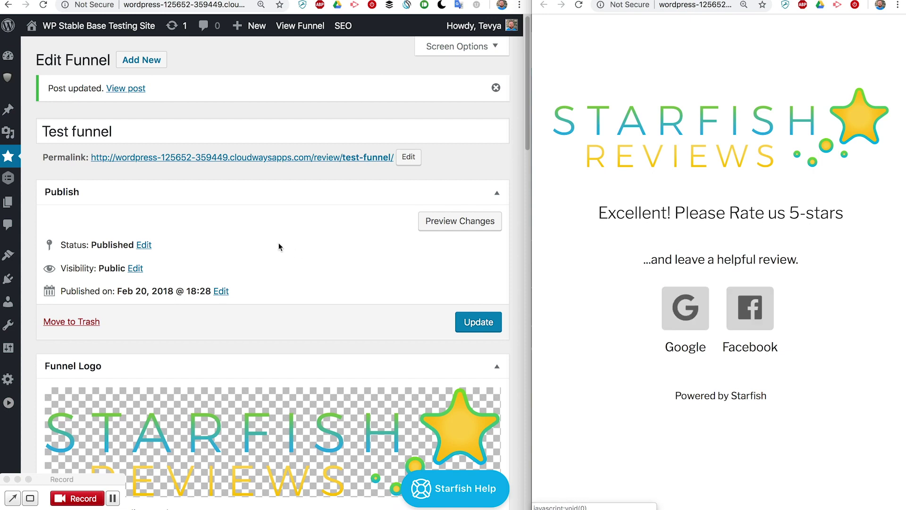
Choose Facebook in the preview to reach the Facebook reviews page rated 5 out of 5
scroll(319, 314, "down", 15)
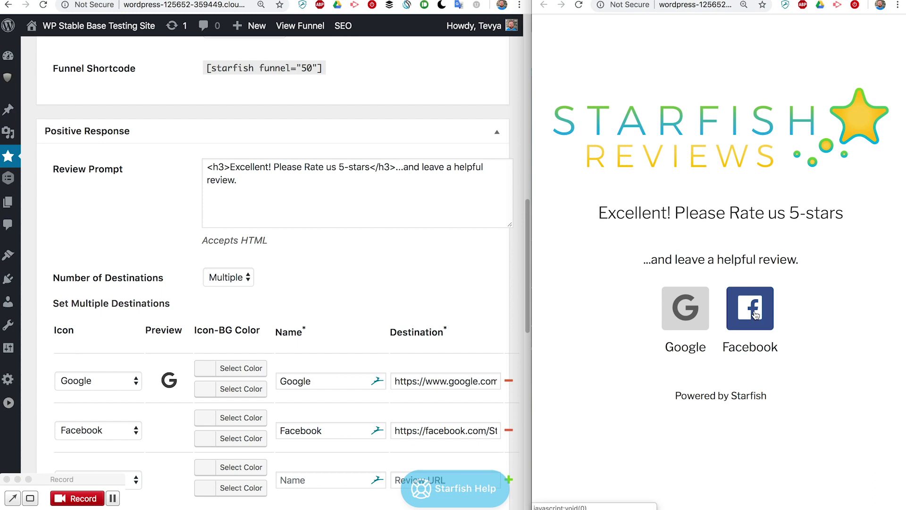
left_click(755, 314)
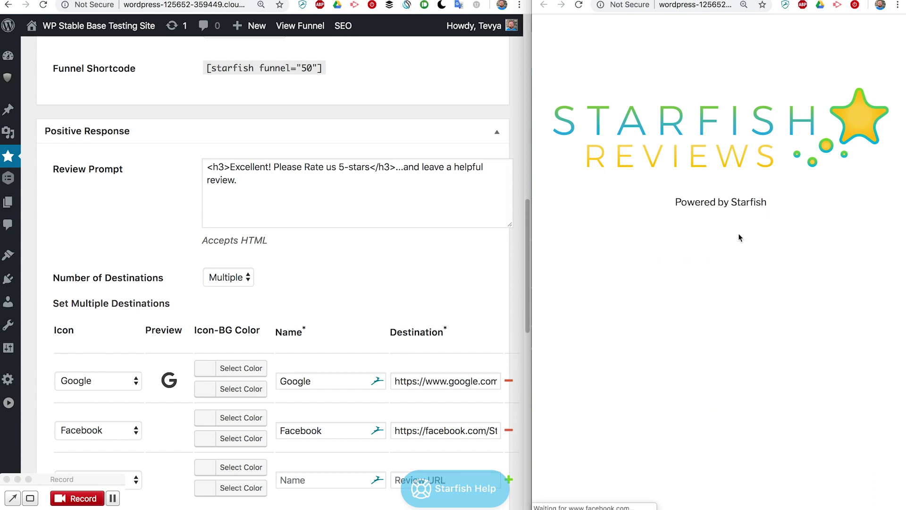
scroll(274, 340, "down", 5)
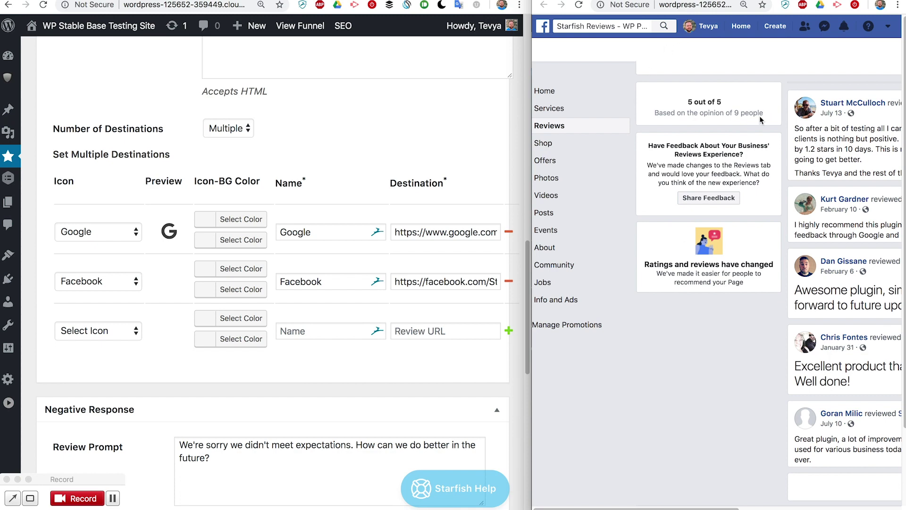
left_click(306, 238)
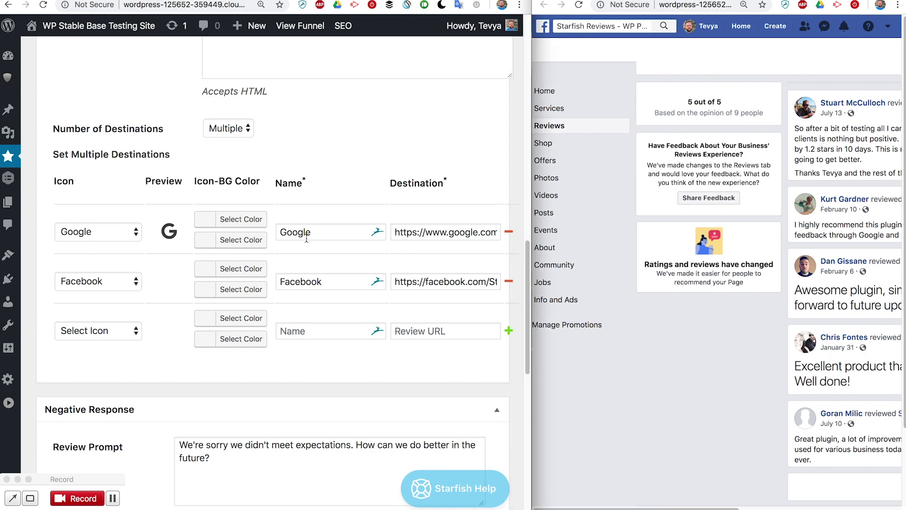
Answer with the red sad face to show the 'We're sorry we didn't meet expectations' form
scroll(180, 417, "down", 10)
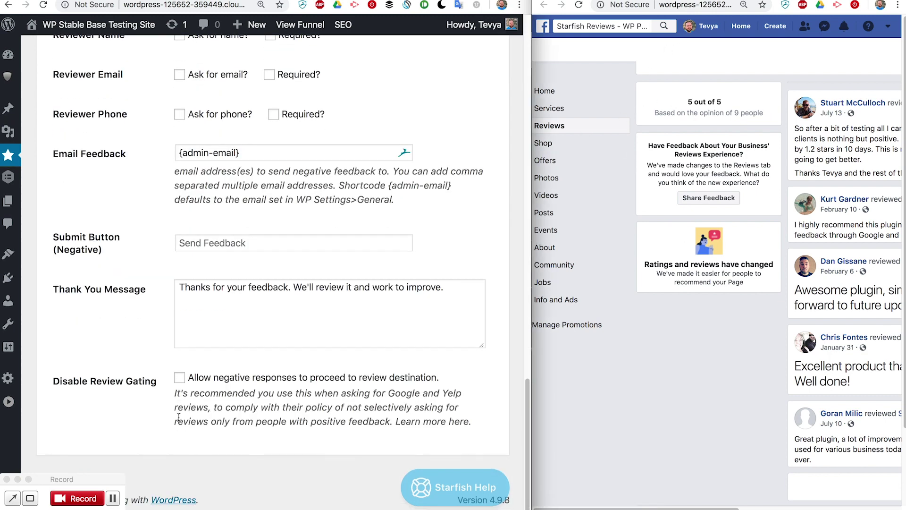
scroll(178, 416, "up", 4)
scroll(179, 419, "down", 2)
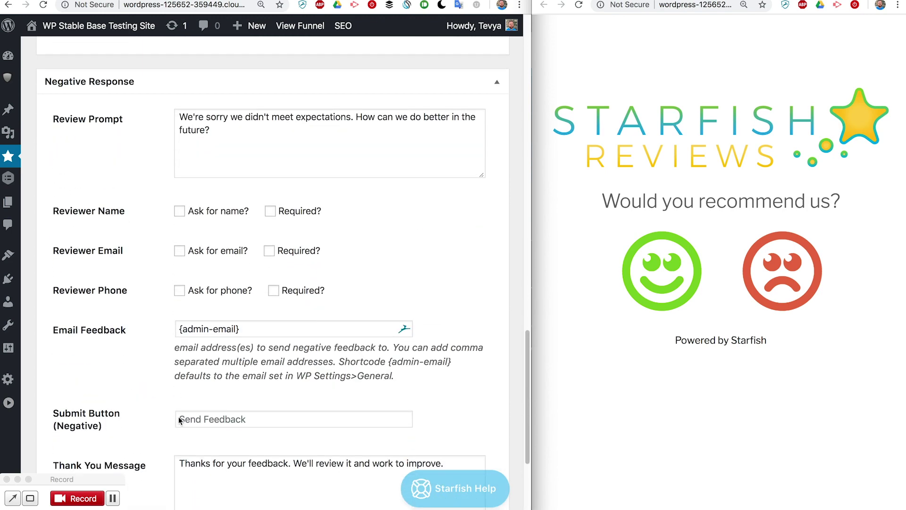
scroll(178, 420, "up", 1)
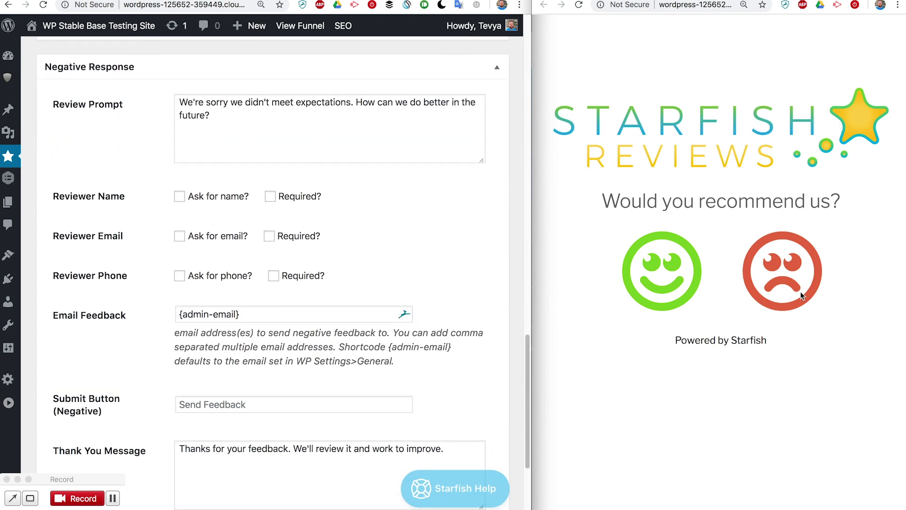
left_click(792, 275)
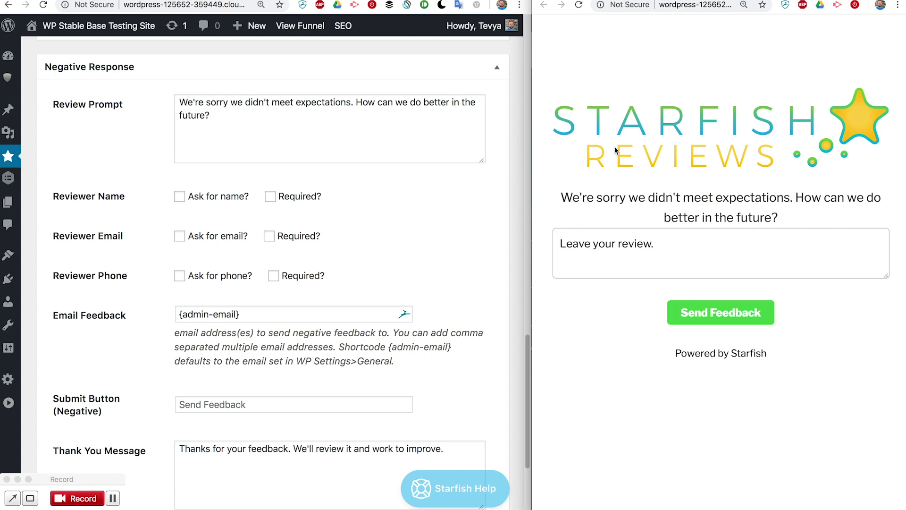
Examine the negative Review Prompt text and the preview's review box
left_click(182, 102)
left_click(237, 126)
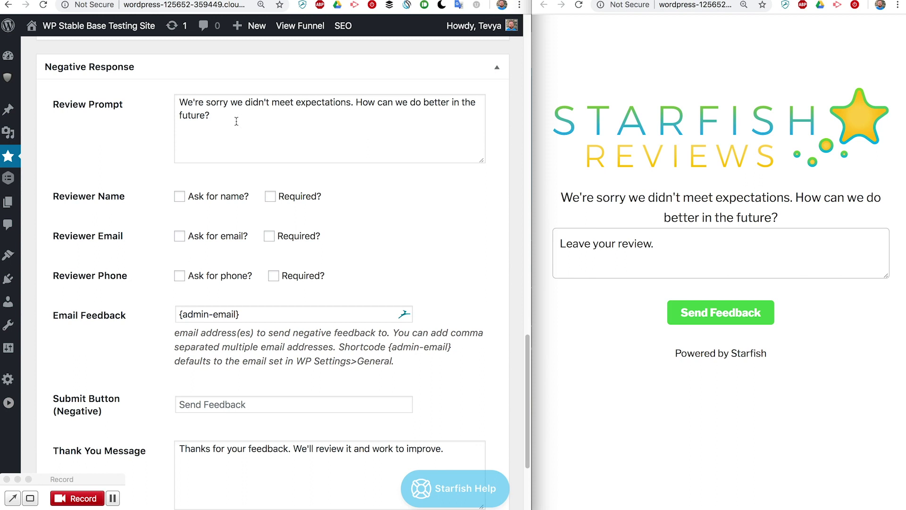
left_click(237, 121)
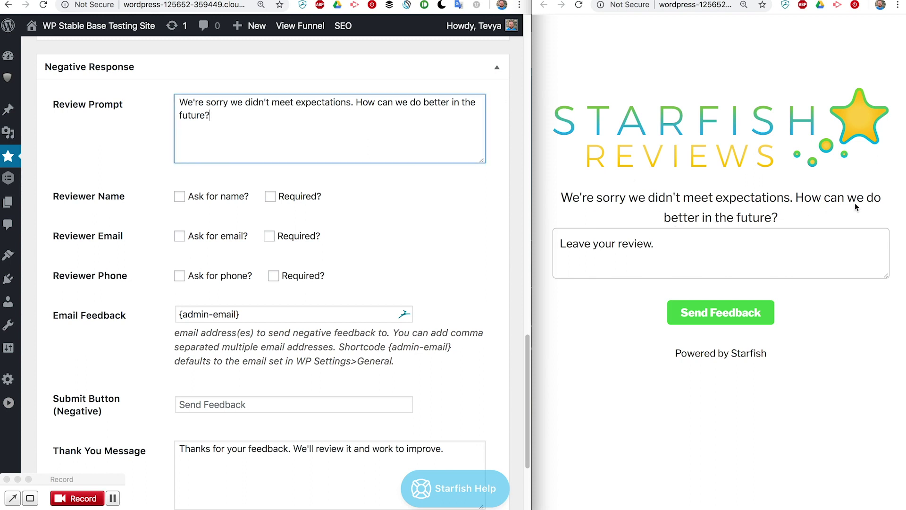
left_click(581, 258)
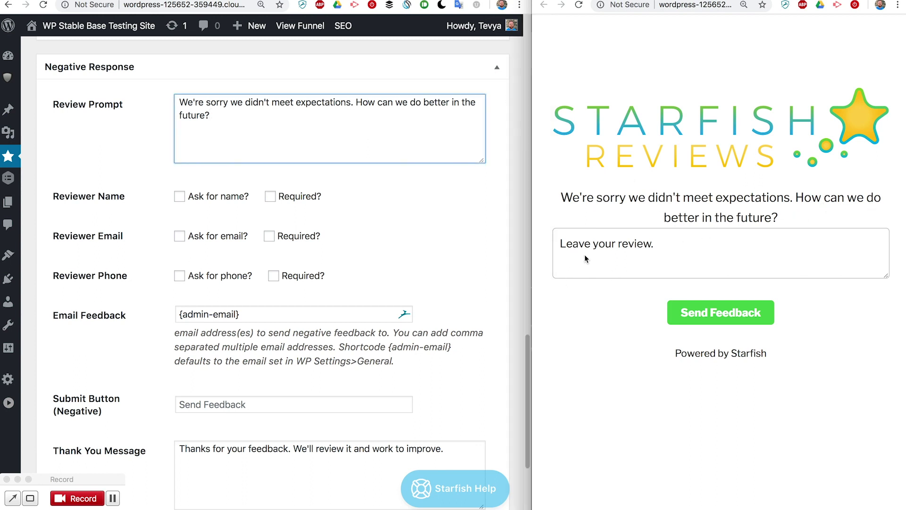
scroll(325, 339, "down", 2)
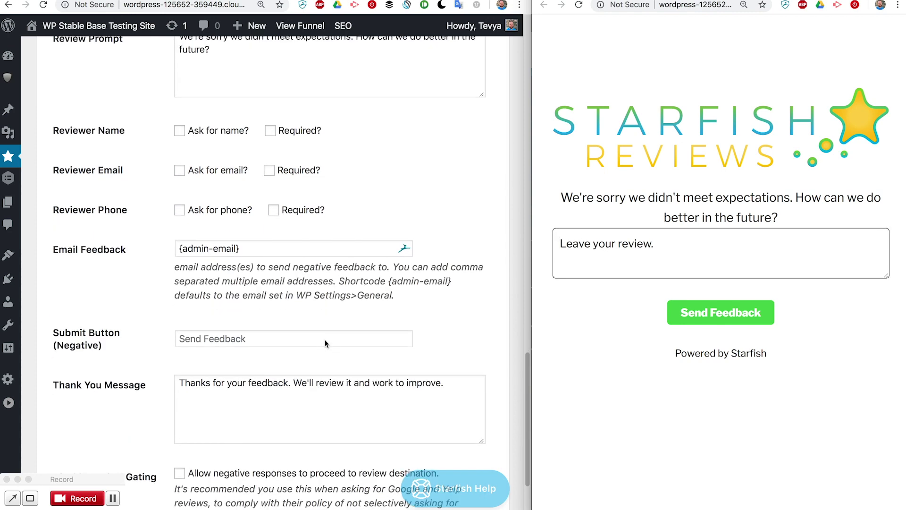
scroll(325, 339, "up", 2)
Tick Ask for name, Ask for email with Required, and Ask for phone under Negative Response
scroll(324, 339, "up", 1)
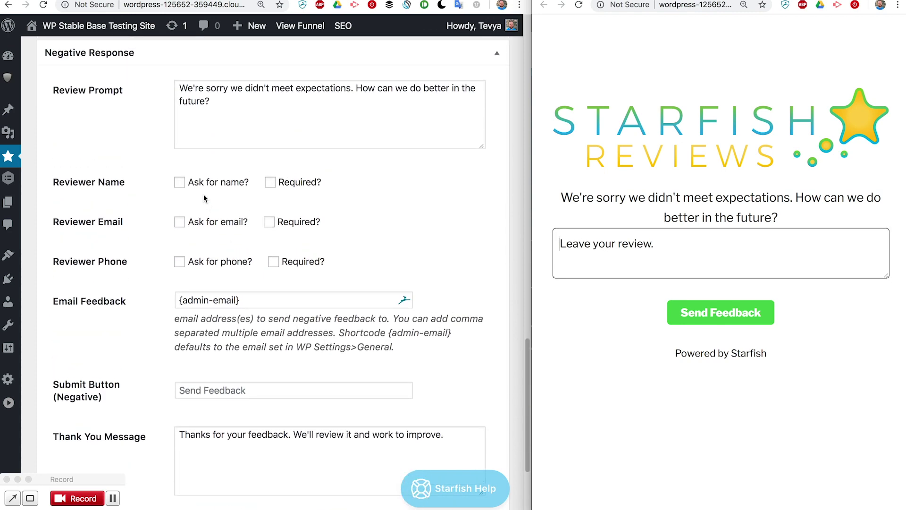
left_click(181, 184)
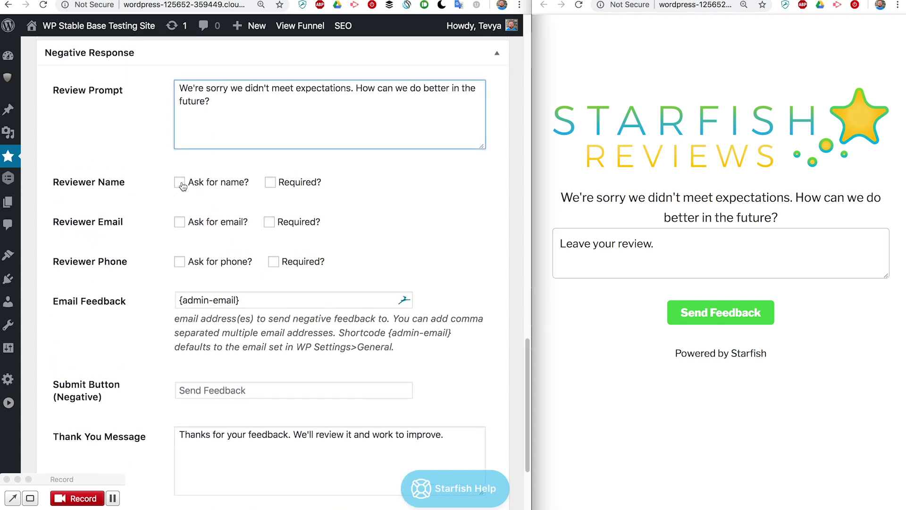
left_click(179, 222)
left_click(179, 261)
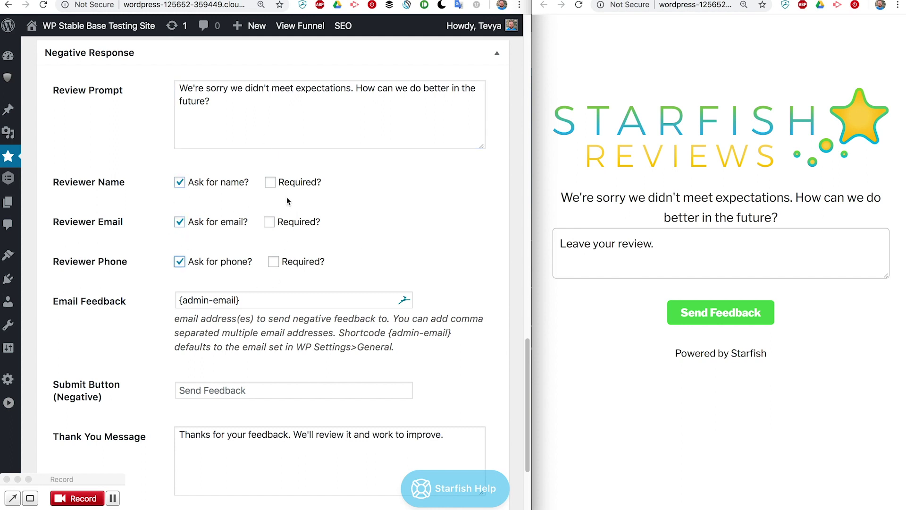
left_click(269, 222)
scroll(429, 236, "up", 3)
scroll(429, 236, "down", 4)
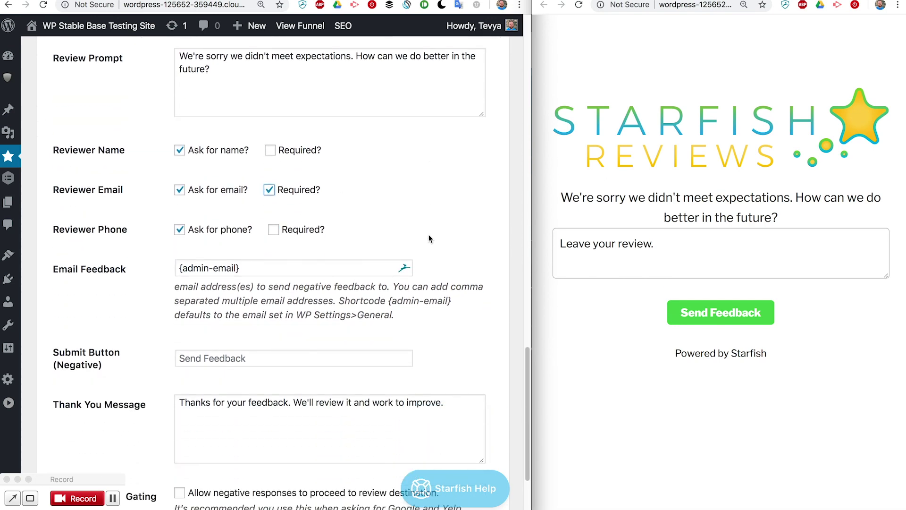
scroll(429, 234, "down", 3)
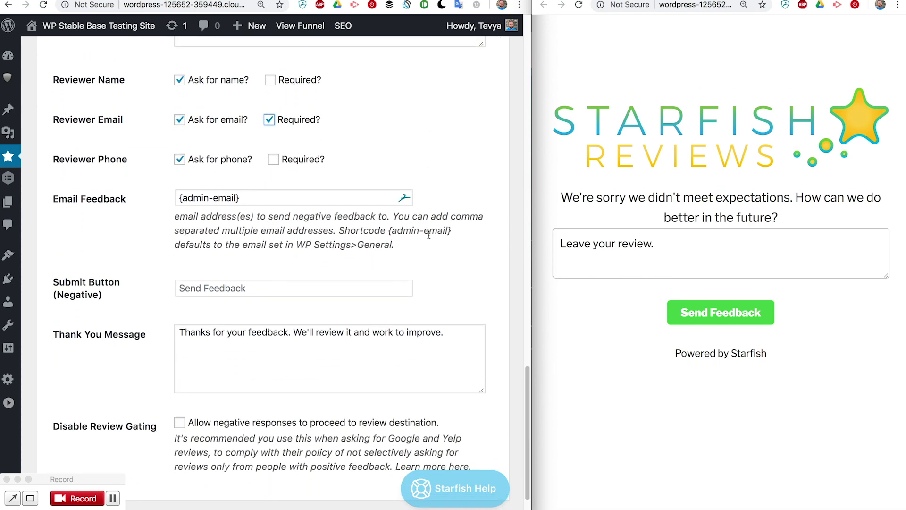
scroll(428, 234, "up", 20)
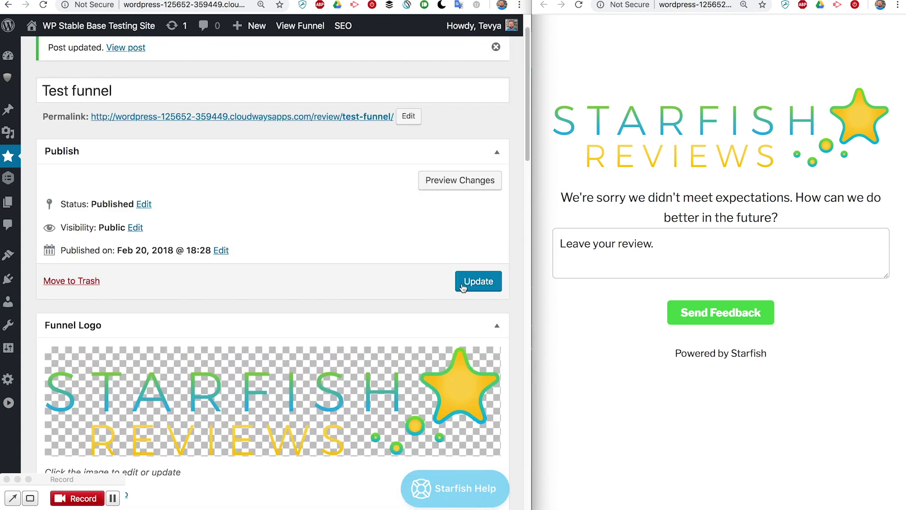
Update the funnel and answer negatively in the refreshed preview
left_click(463, 286)
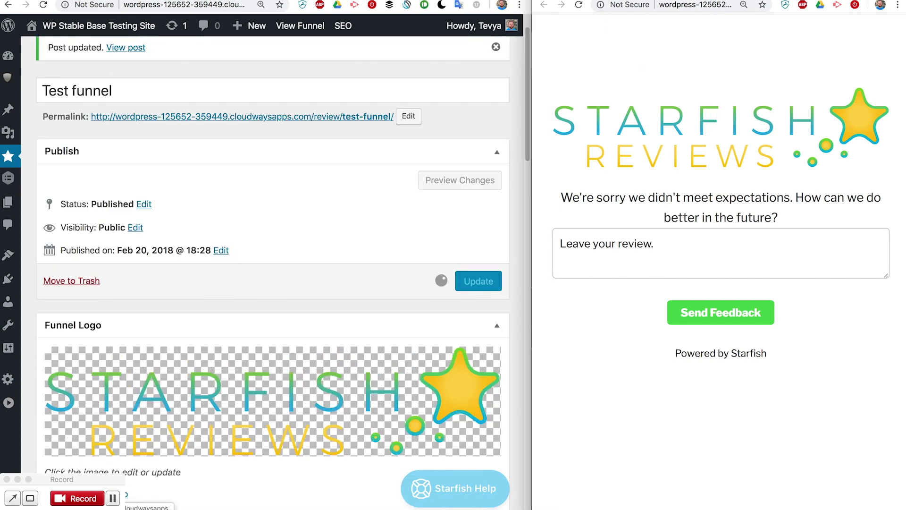
left_click(614, 250)
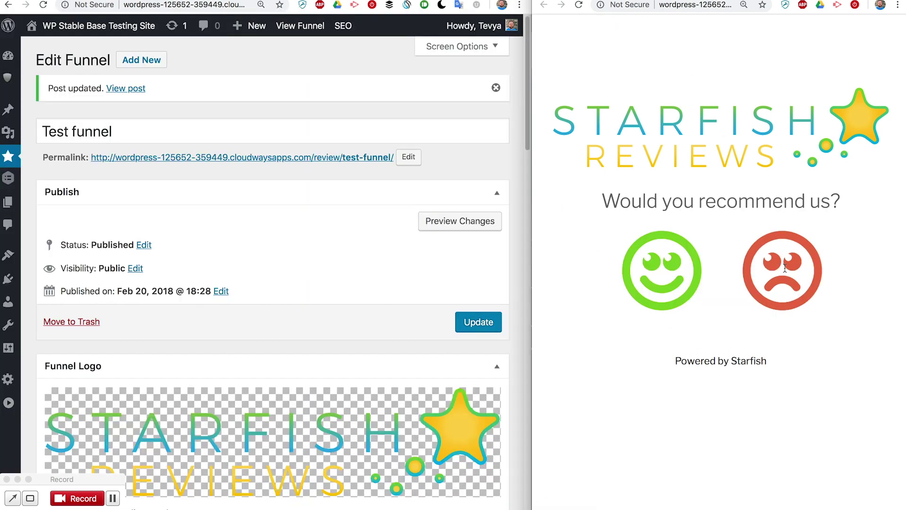
left_click(774, 259)
Check the preview form's Your Name, Your Email (Required) and Your Phone fields
scroll(757, 260, "down", 3)
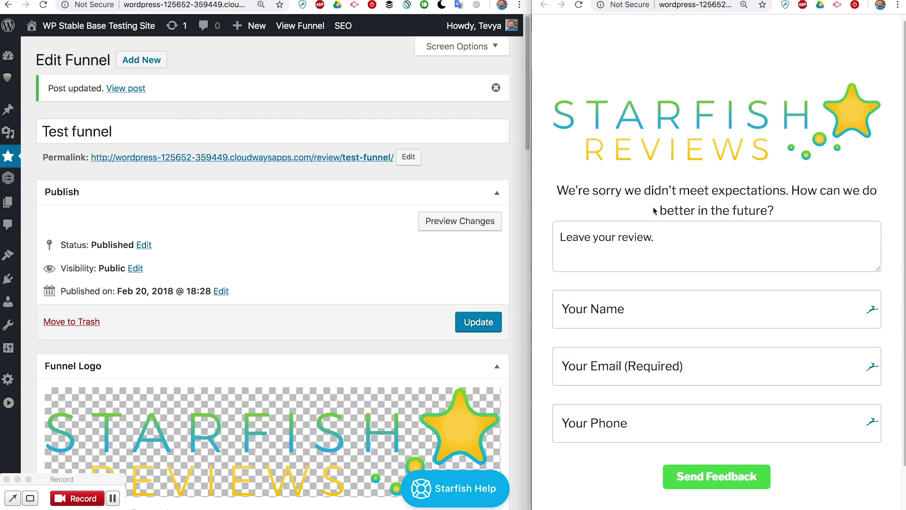
left_click_drag(553, 138, 803, 158)
left_click(655, 209)
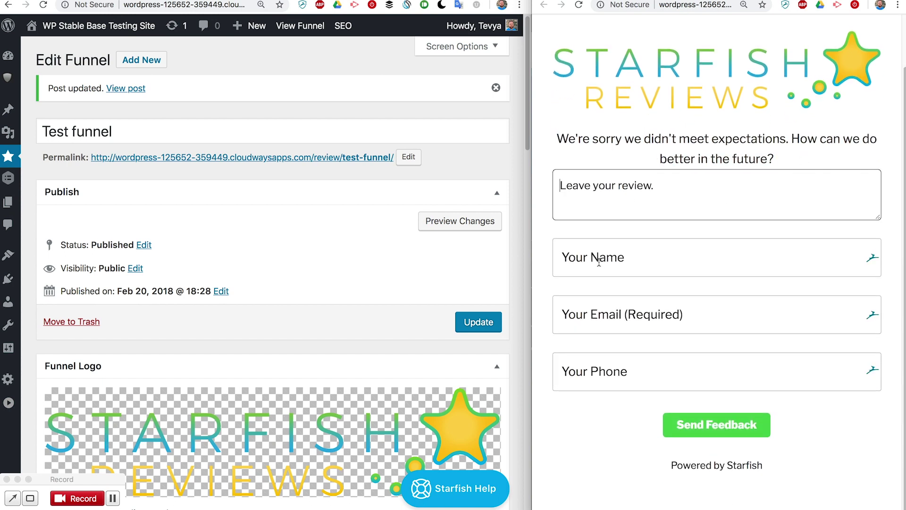
key("Tab")
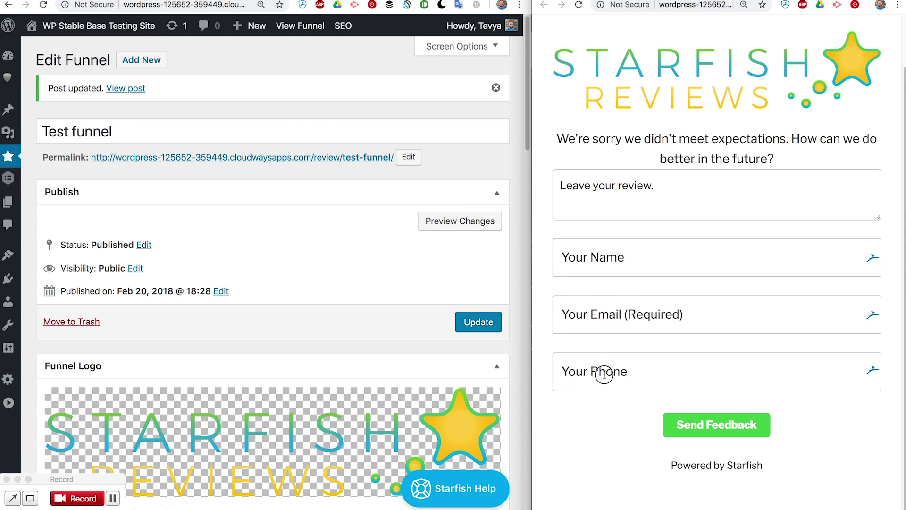
left_click(605, 371)
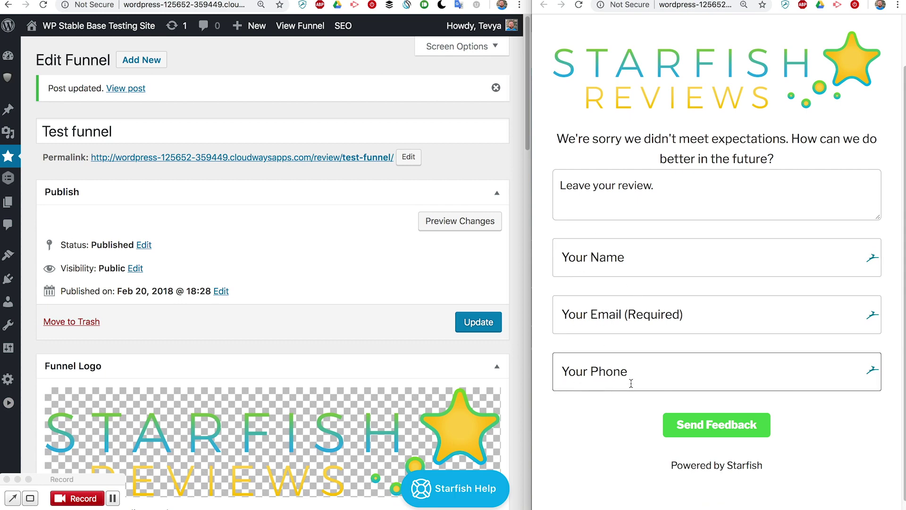
scroll(372, 324, "down", 20)
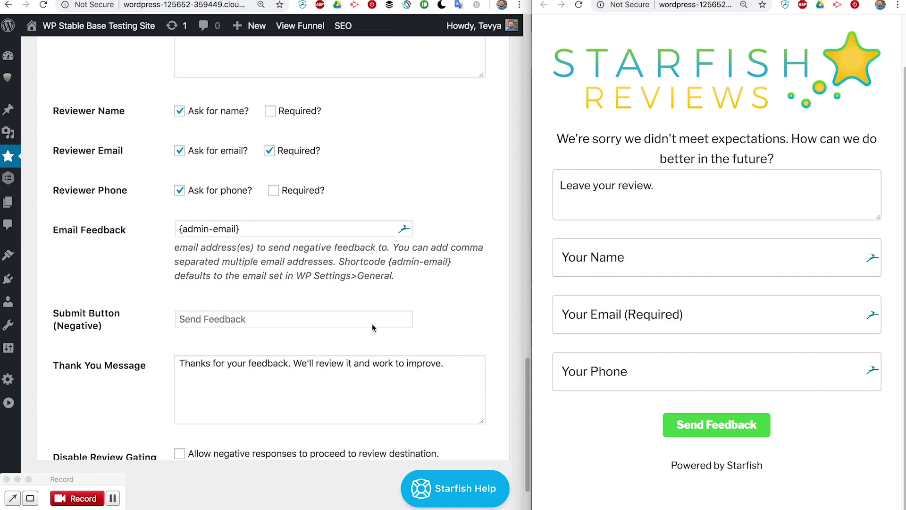
Change the negative Submit Button label from 'Send Feedback' to 'Submit My Feedback'
scroll(371, 327, "down", 2)
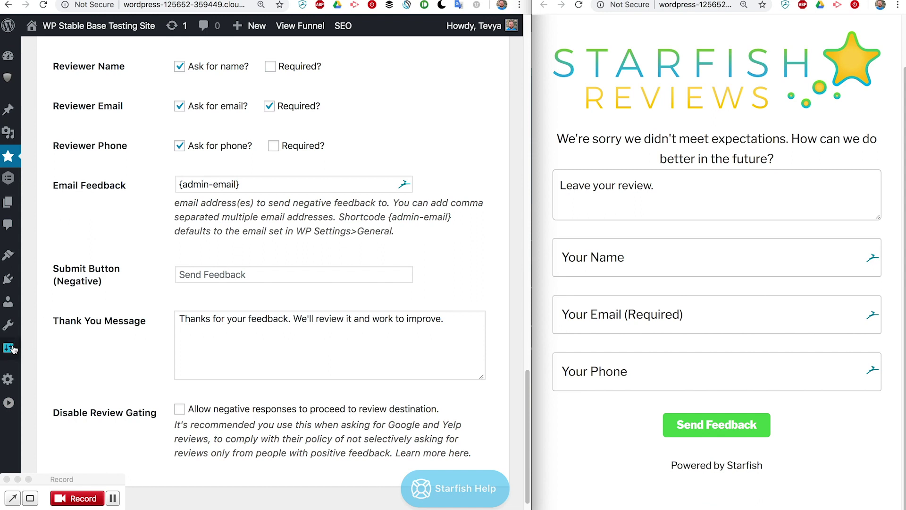
mouse_move(8, 348)
left_click(284, 275)
type("Submit My Fe")
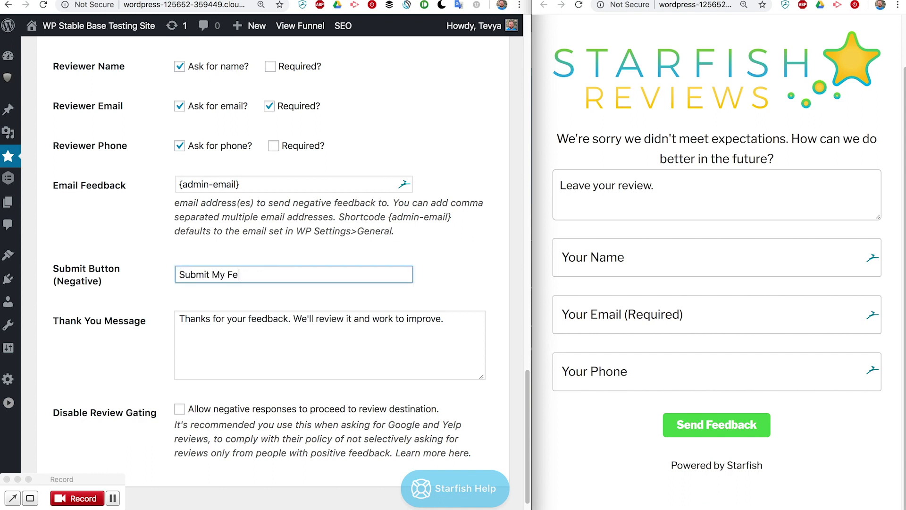
type("edback")
scroll(255, 349, "down", 1)
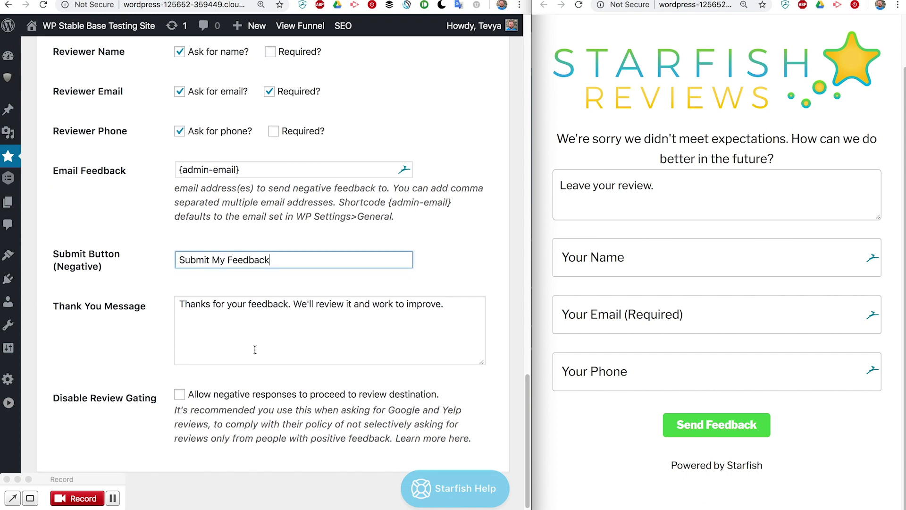
scroll(255, 350, "down", 1)
left_click(281, 329)
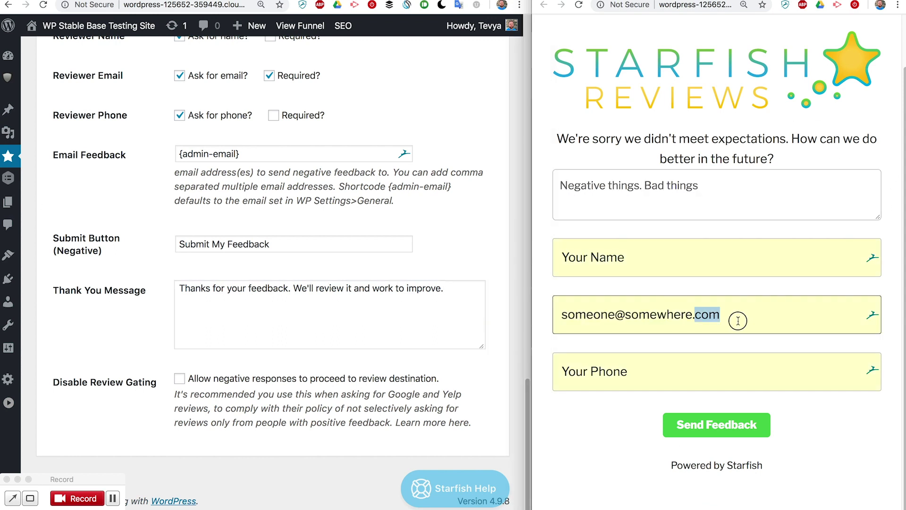
Replace the preview's test email with the support address and send the negative feedback
triple_click(738, 321)
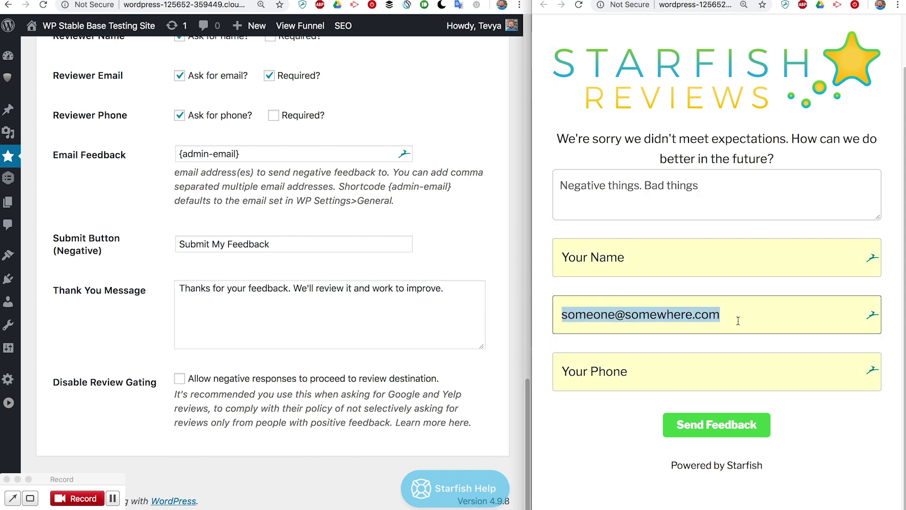
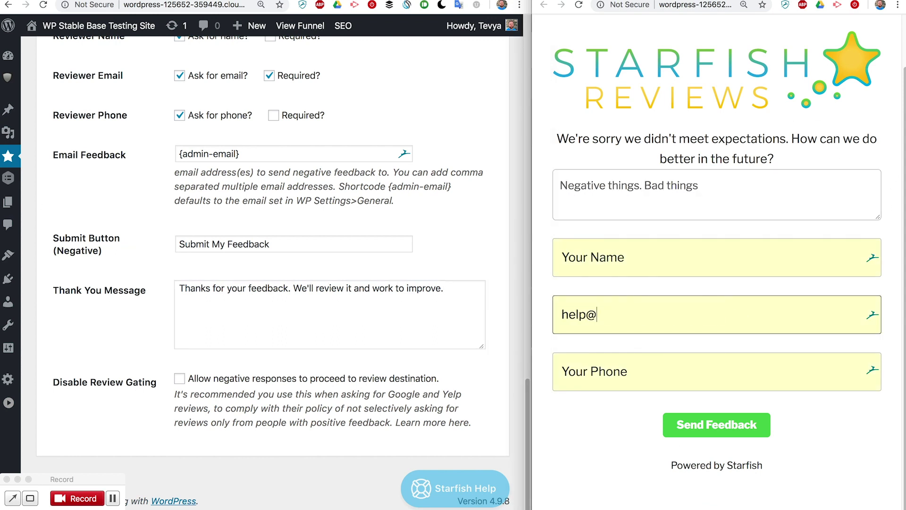
left_click(623, 435)
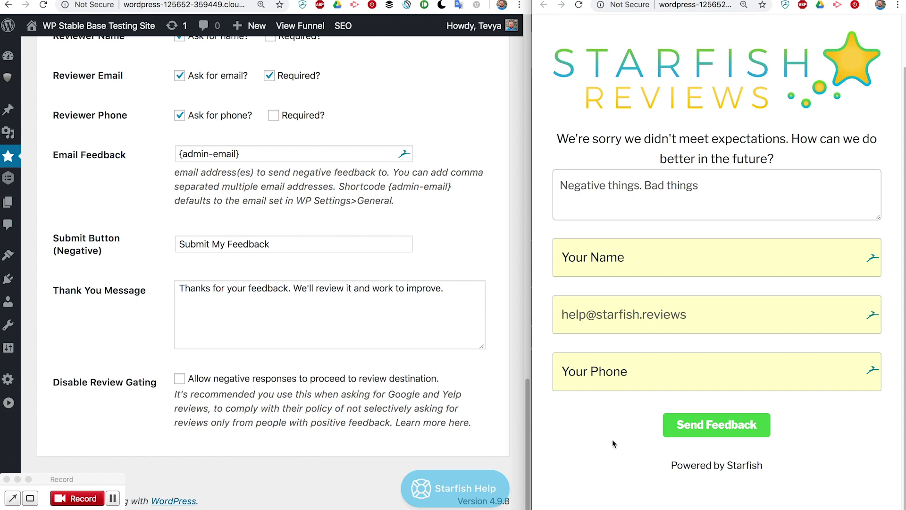
left_click(701, 427)
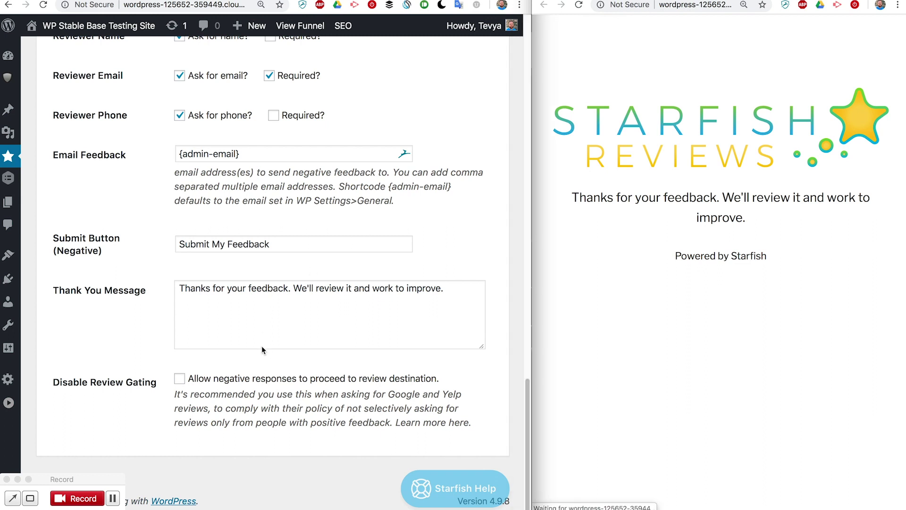
Turn on Disable Review Gating for negative responses in the Test funnel settings
left_click(230, 324)
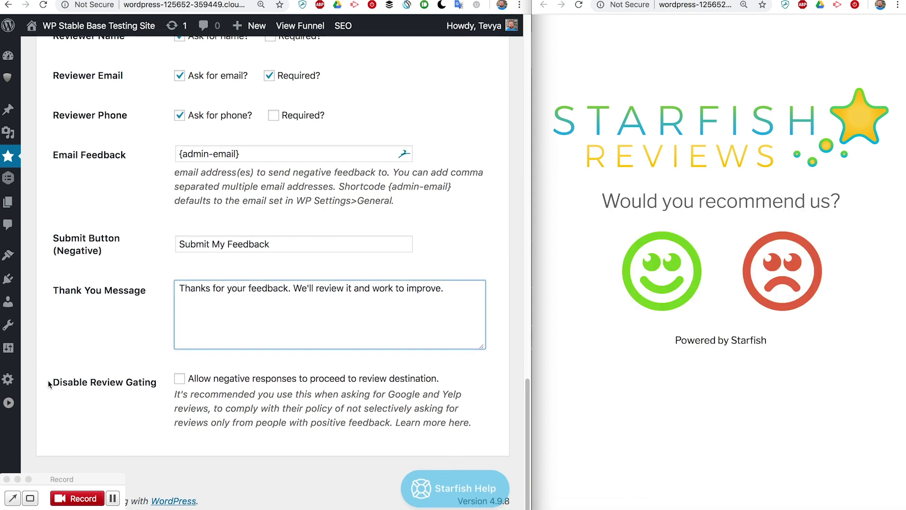
left_click_drag(49, 383, 156, 386)
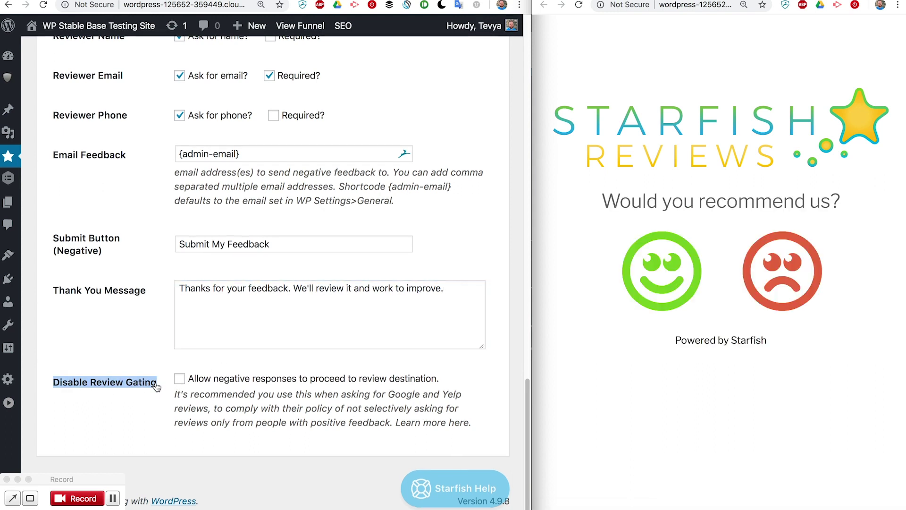
left_click(156, 386)
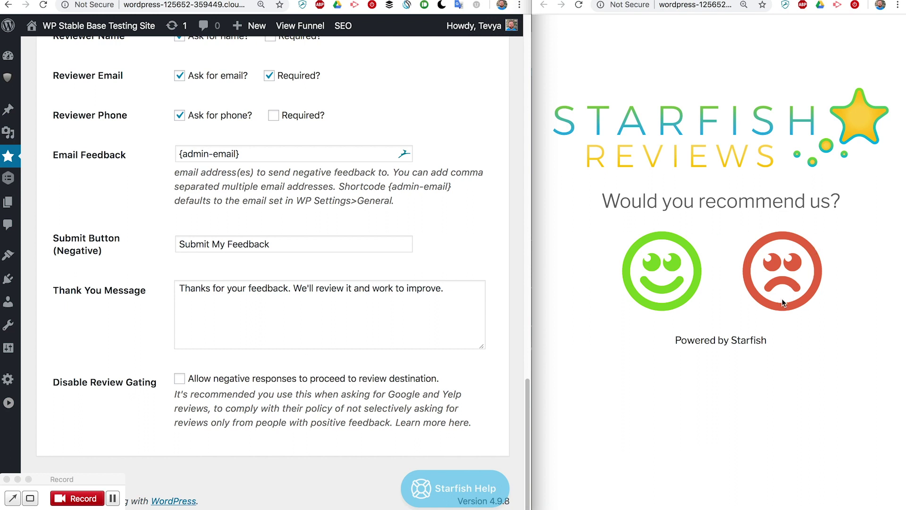
left_click(180, 381)
Submit the funnel settings form and Update the Test funnel to save them
scroll(323, 335, "down", 2)
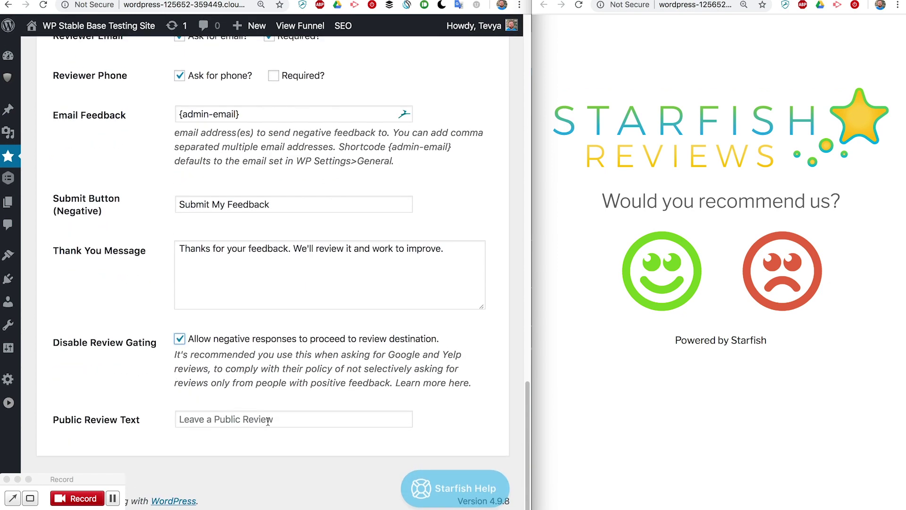
left_click(292, 420)
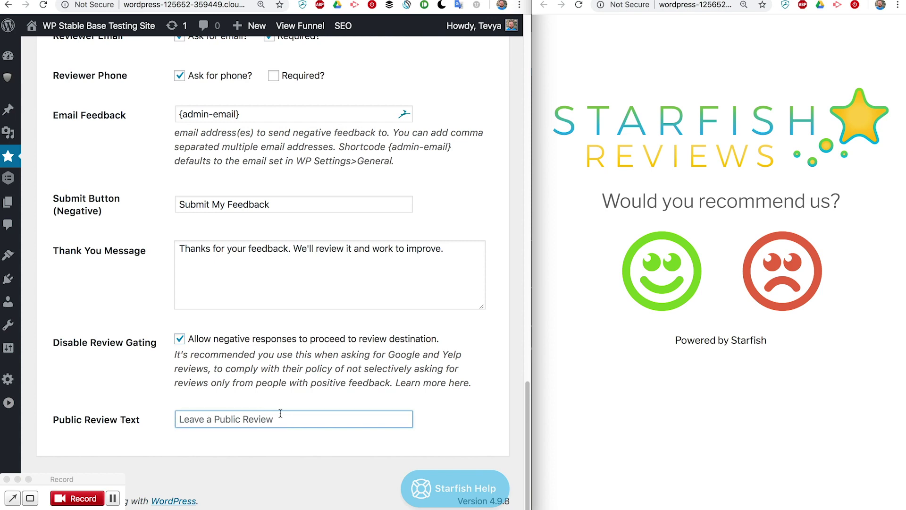
key("Return")
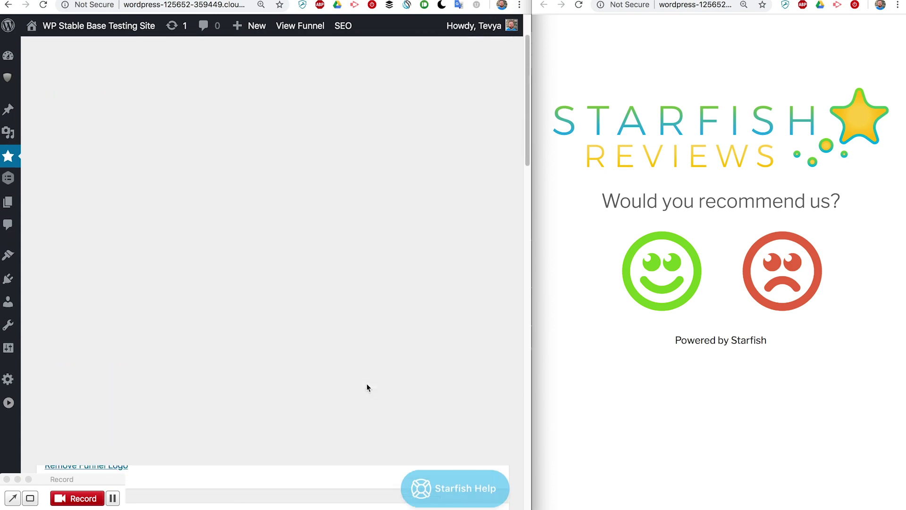
left_click(476, 285)
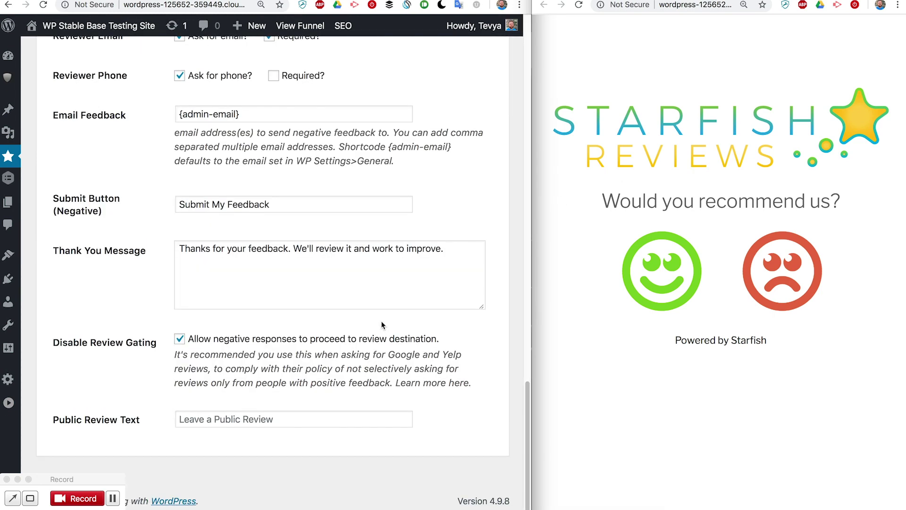
On the live funnel, answer no and submit 'bad feedback. lots of bad things' with the support email
left_click(685, 42)
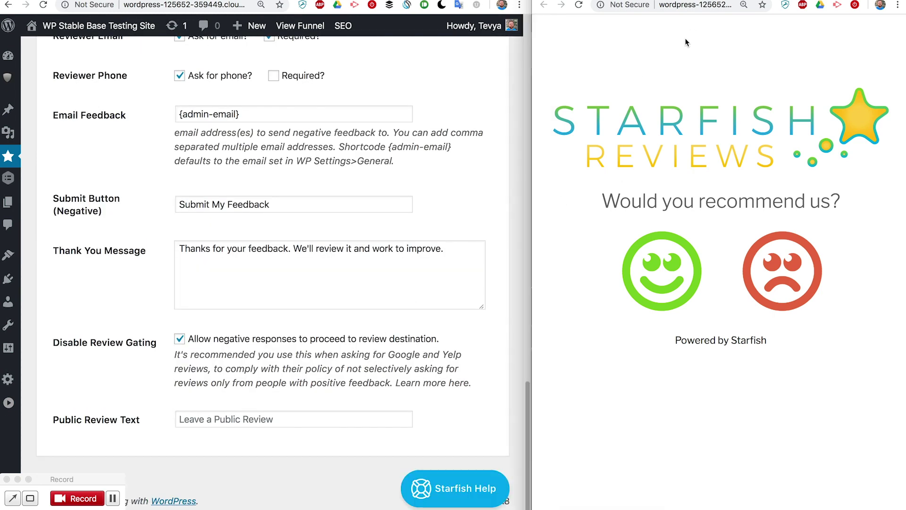
left_click(790, 263)
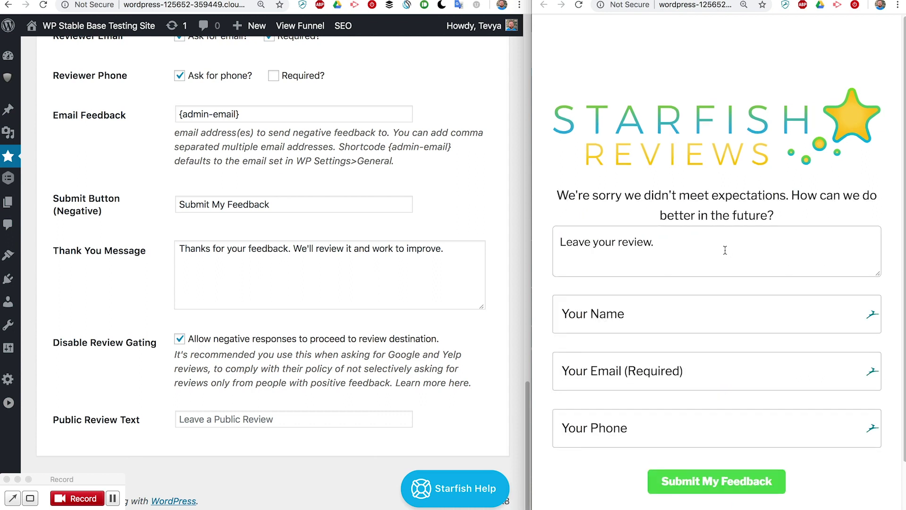
left_click(725, 250)
type("bad feedback. lots of bad things")
left_click(661, 371)
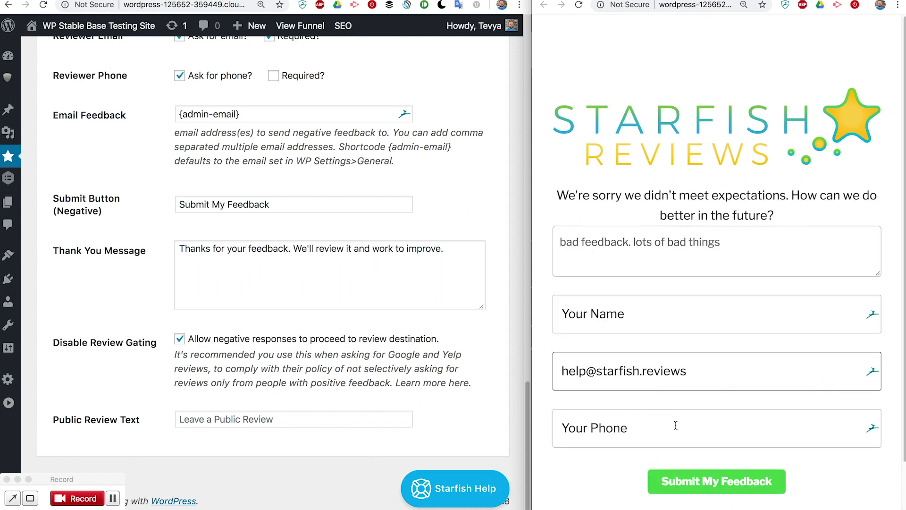
left_click(717, 479)
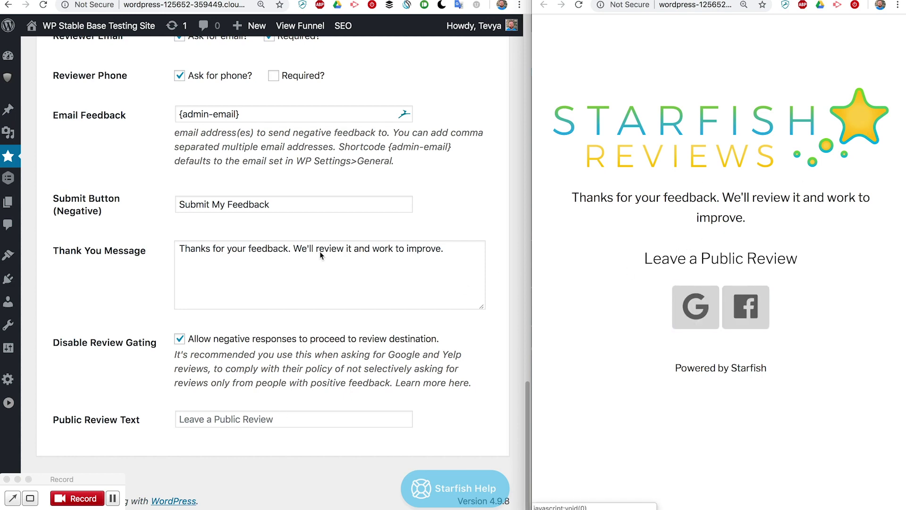
scroll(314, 248, "up", 10)
scroll(315, 248, "up", 5)
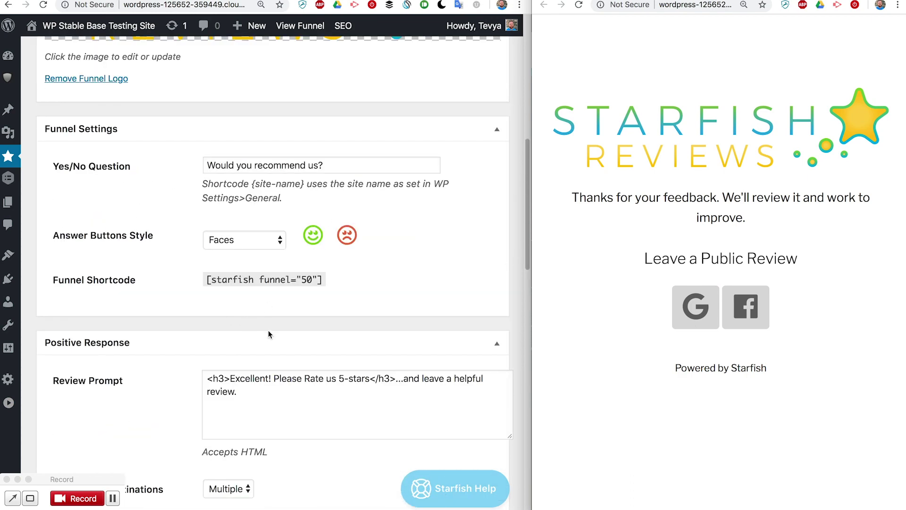
scroll(268, 329, "down", 6)
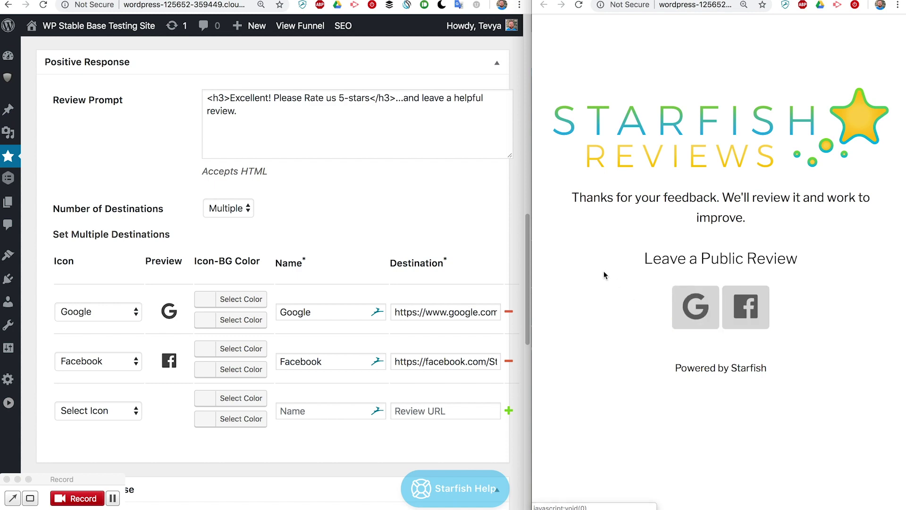
scroll(407, 264, "down", 10)
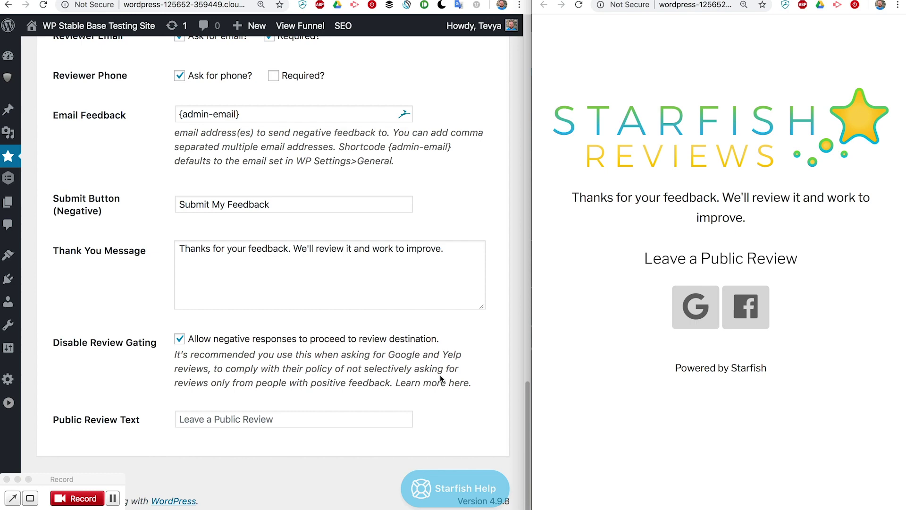
scroll(404, 236, "up", 10)
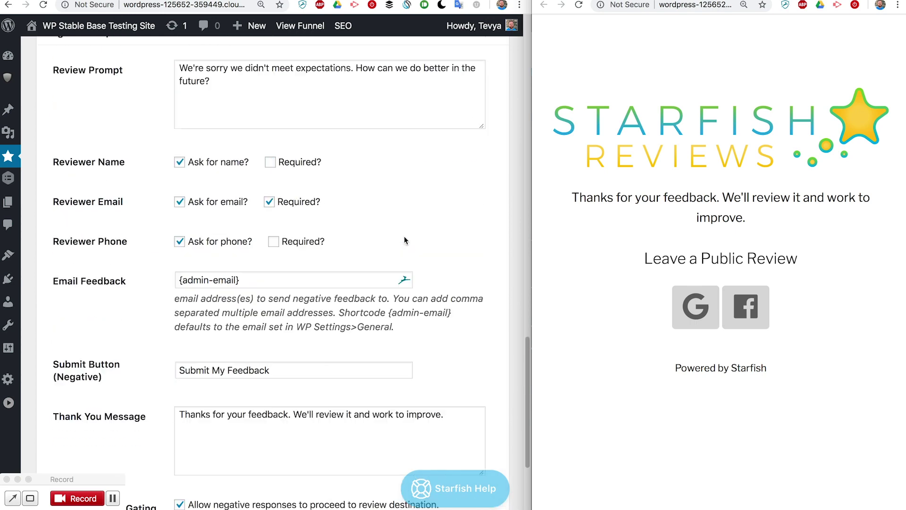
scroll(404, 239, "down", 10)
mouse_move(457, 505)
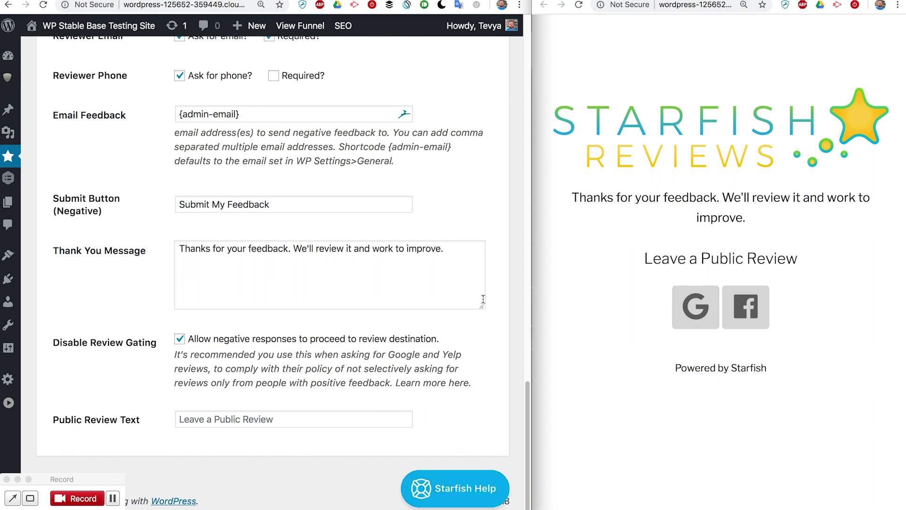
left_click(450, 490)
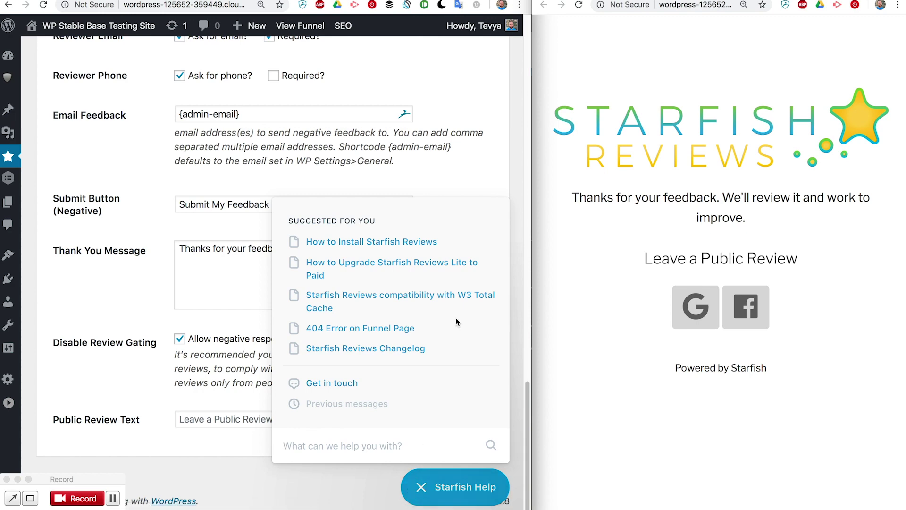
left_click(469, 190)
scroll(196, 245, "up", 20)
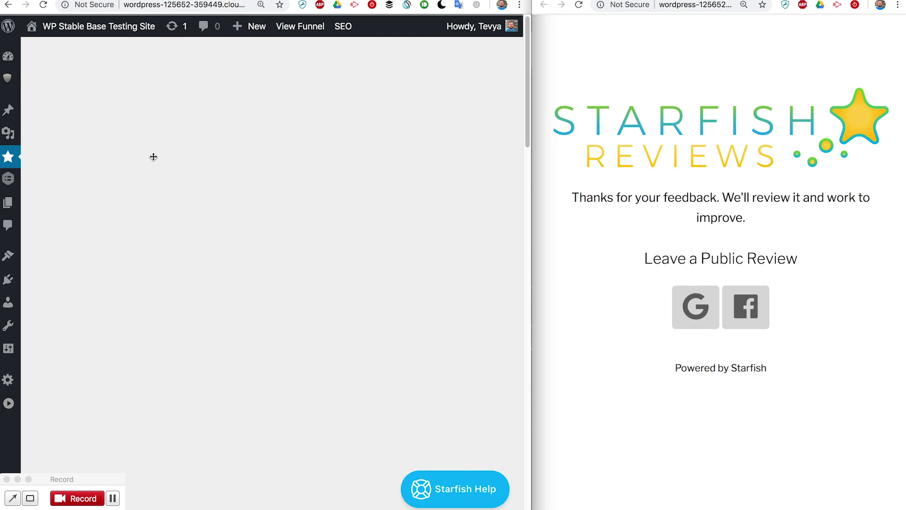
Go to Starfish Reviews > All Reviews and scroll through the list
mouse_move(14, 163)
left_click(38, 179)
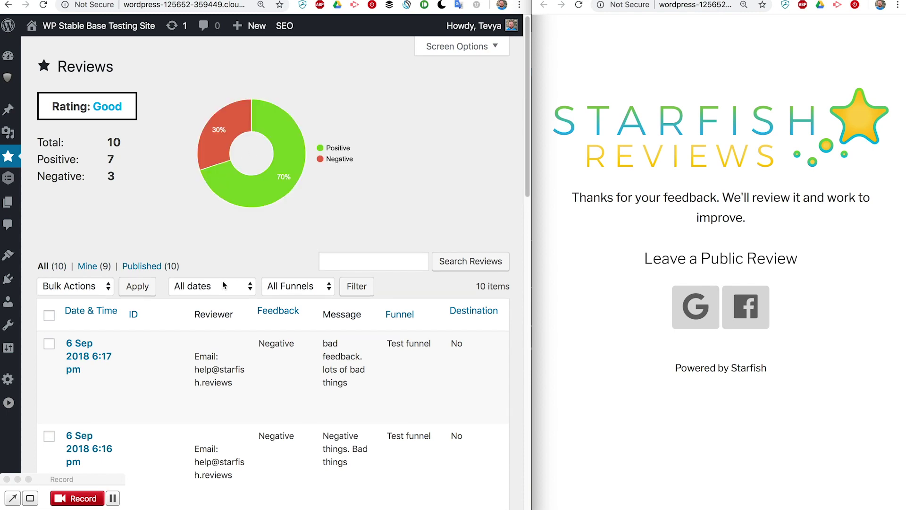
scroll(205, 349, "down", 4)
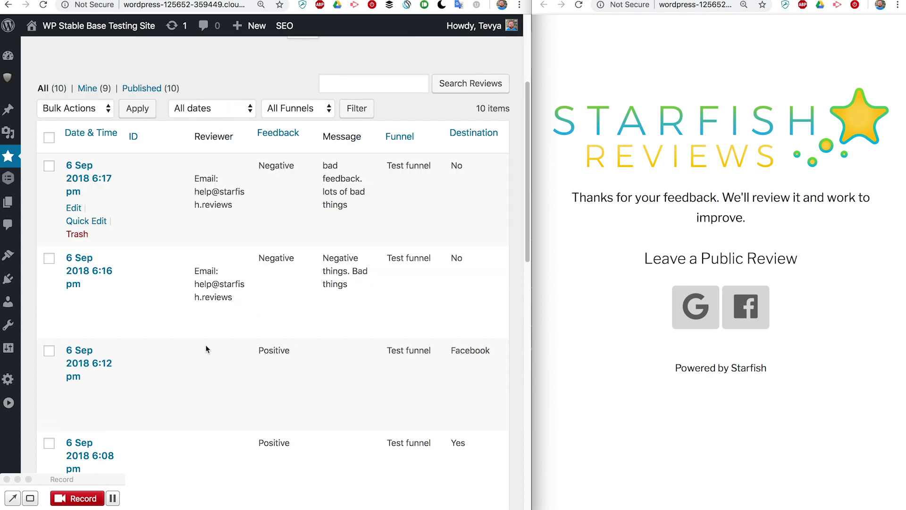
scroll(221, 320, "up", 3)
scroll(221, 320, "up", 2)
scroll(196, 318, "down", 3)
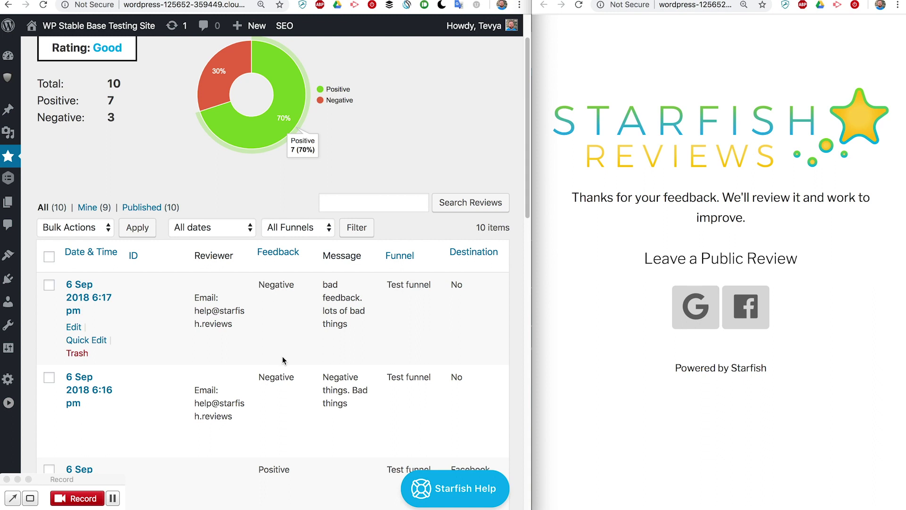
Highlight the newest negative Test funnel feedback message at the top of the list
left_click(325, 285)
left_click_drag(324, 285, 334, 329)
left_click(377, 324)
scroll(245, 220, "up", 3)
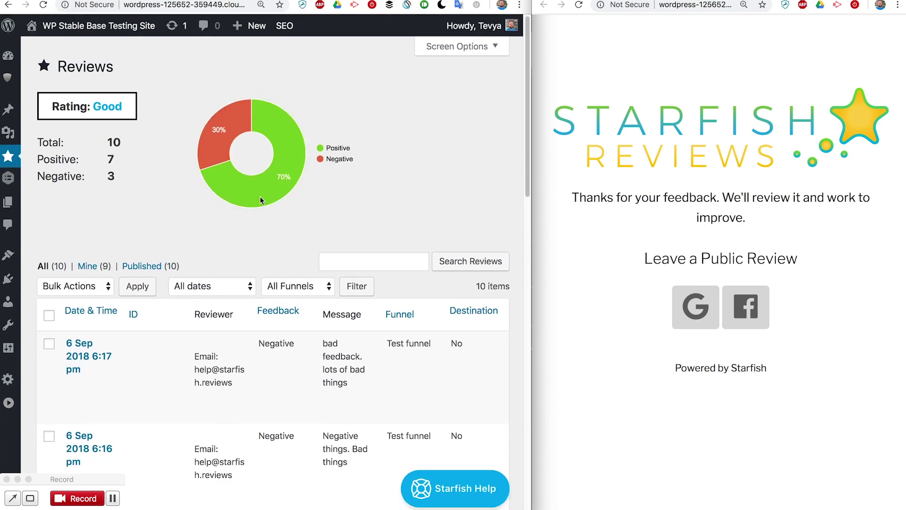
mouse_move(262, 198)
scroll(189, 284, "down", 2)
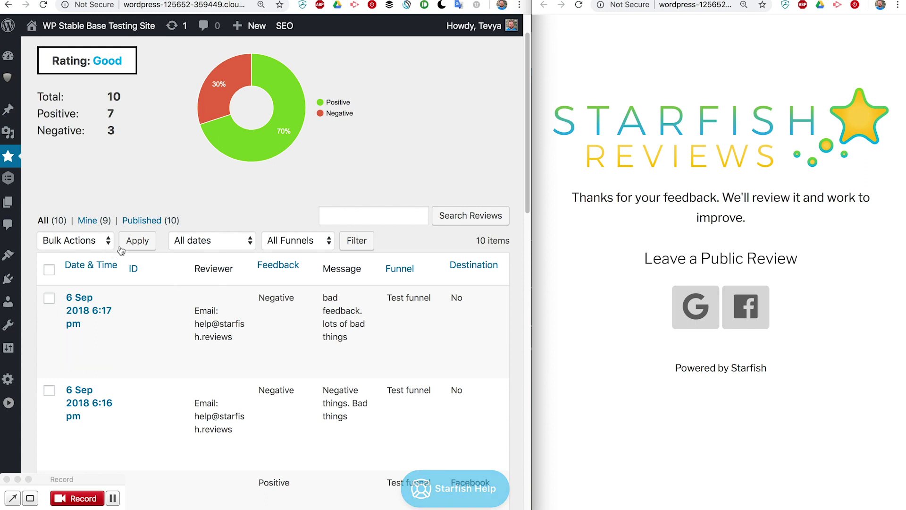
left_click(228, 244)
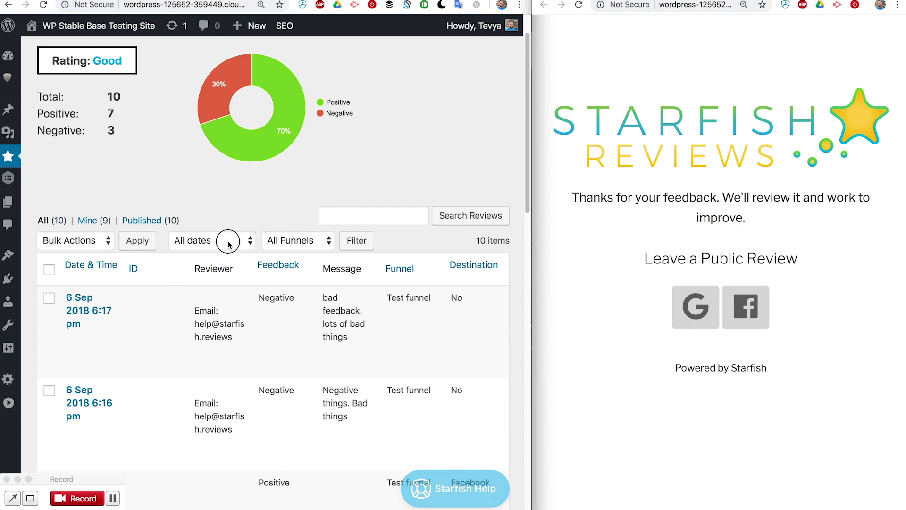
Keep all dates and filter the reviews list by the Test funnel
left_click(233, 214)
left_click(290, 240)
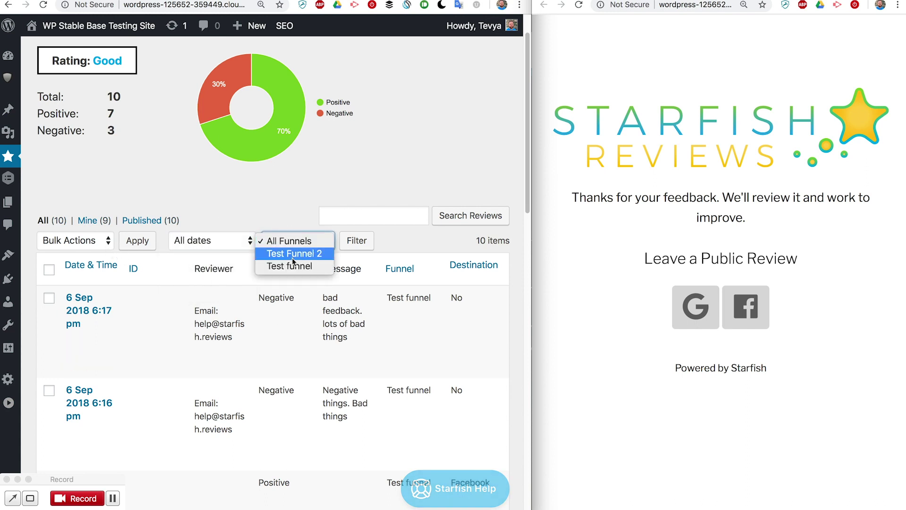
left_click(293, 267)
left_click(355, 240)
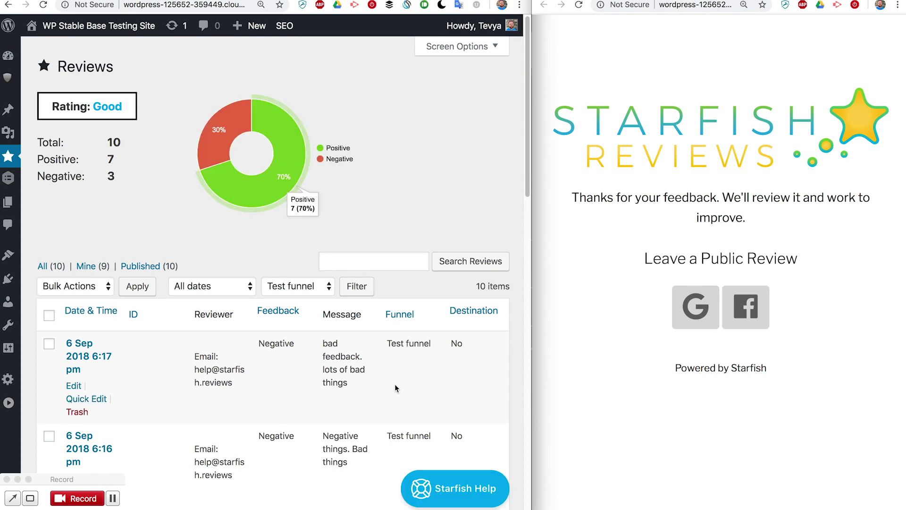
Point out the Facebook destination of the 6:12 pm review and Yes of the 6:08 pm review
scroll(237, 442, "down", 3)
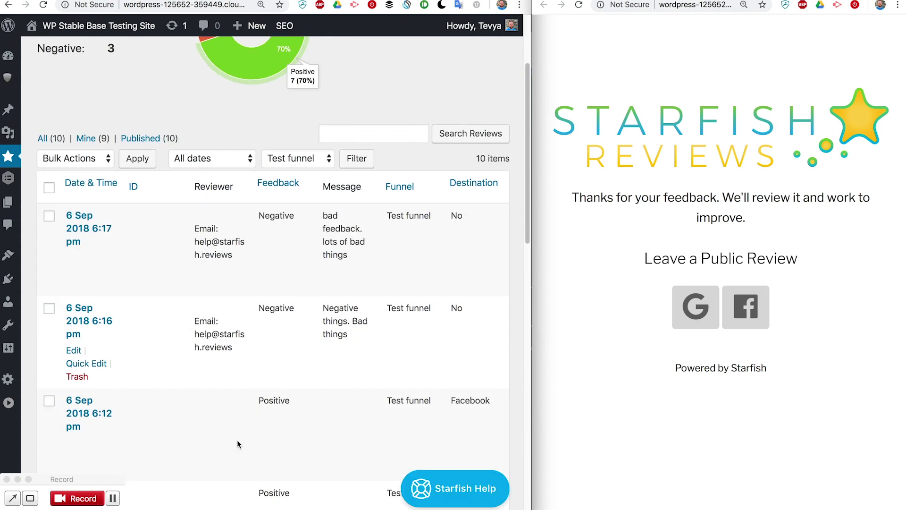
scroll(237, 439, "down", 4)
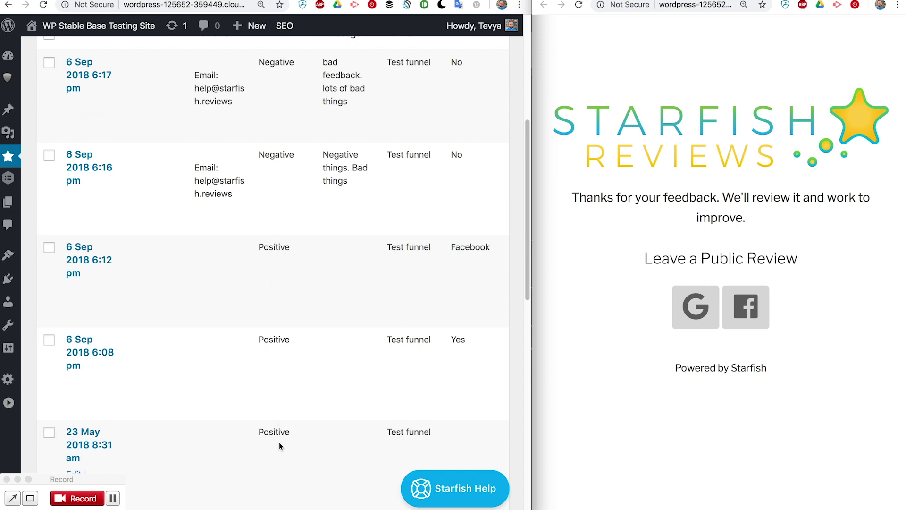
scroll(467, 246, "up", 1)
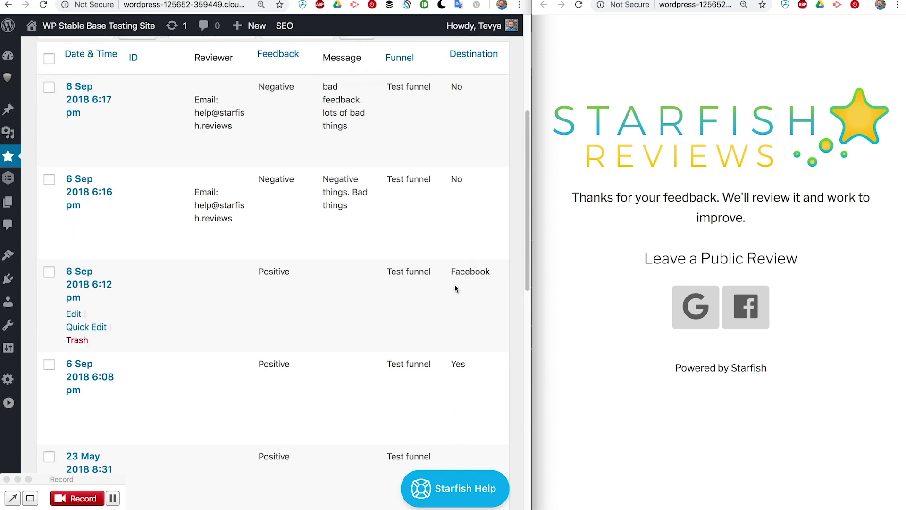
left_click_drag(449, 271, 503, 270)
scroll(467, 348, "up", 2)
scroll(468, 349, "down", 2)
left_click(456, 279)
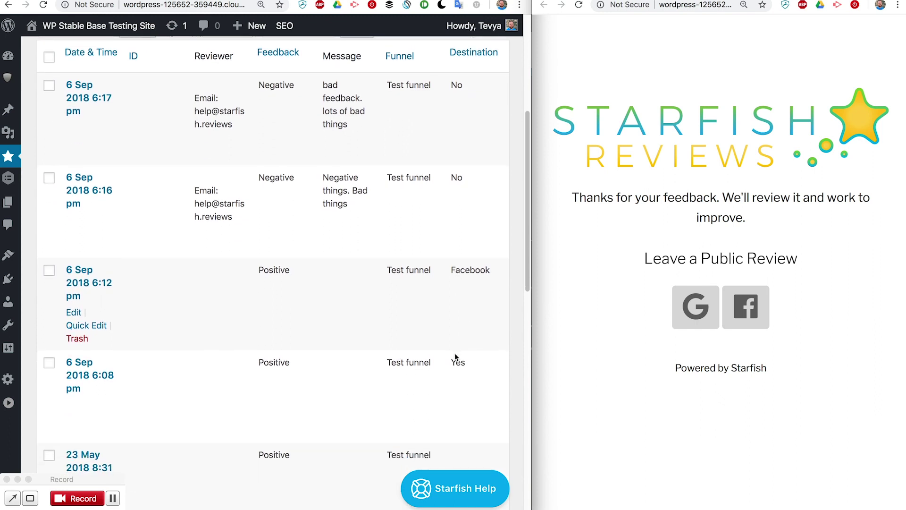
left_click_drag(449, 363, 468, 366)
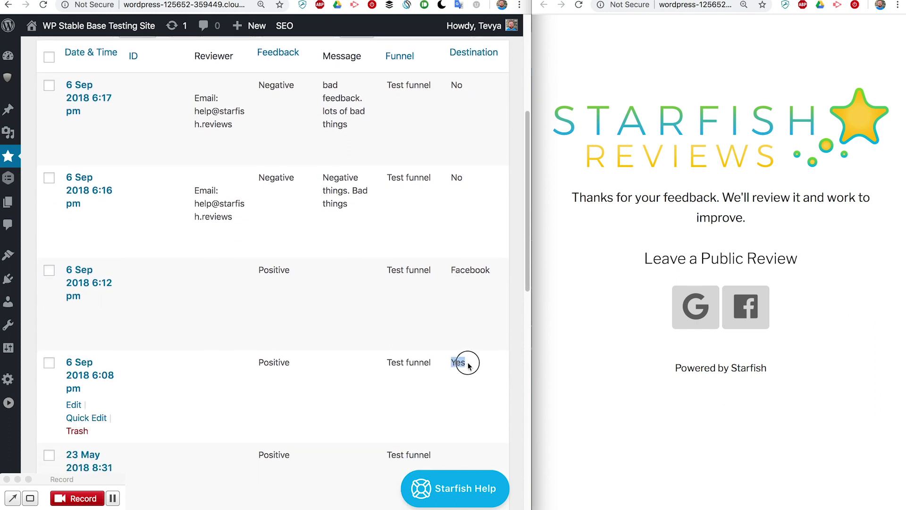
left_click(468, 364)
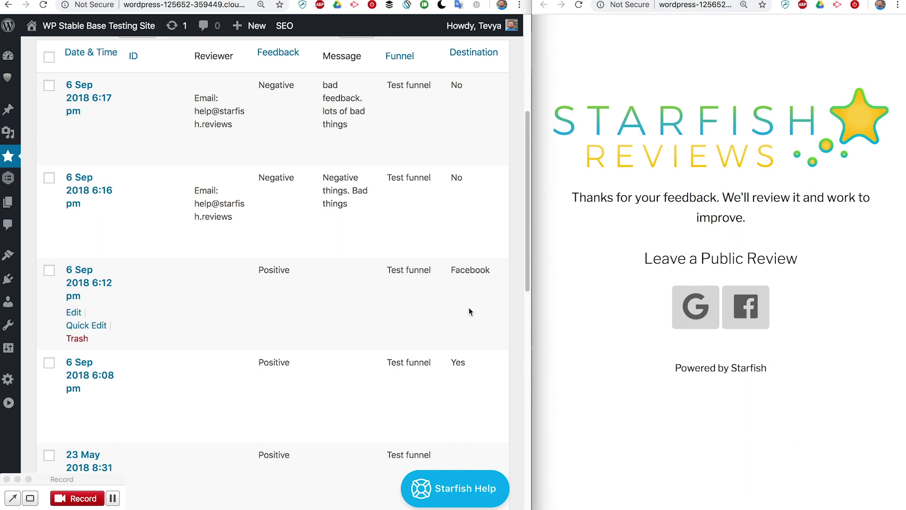
left_click_drag(450, 270, 494, 271)
left_click(472, 276)
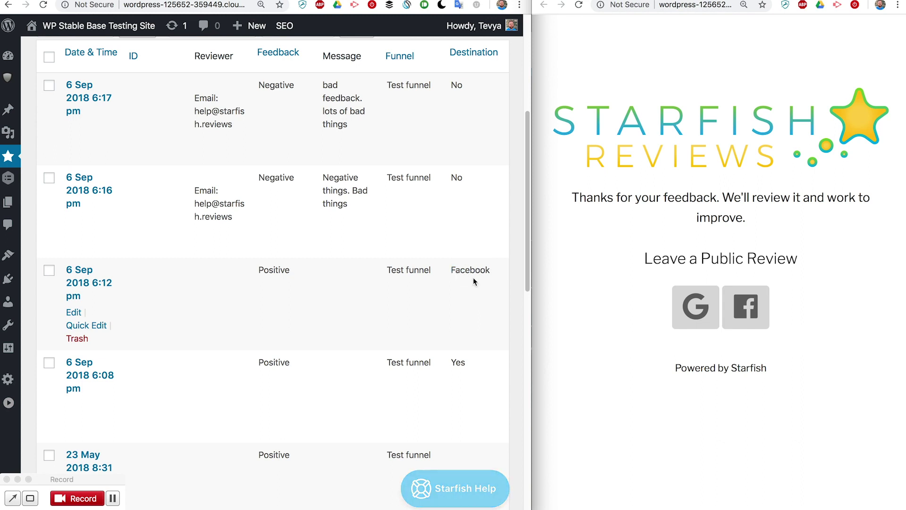
scroll(463, 259, "up", 4)
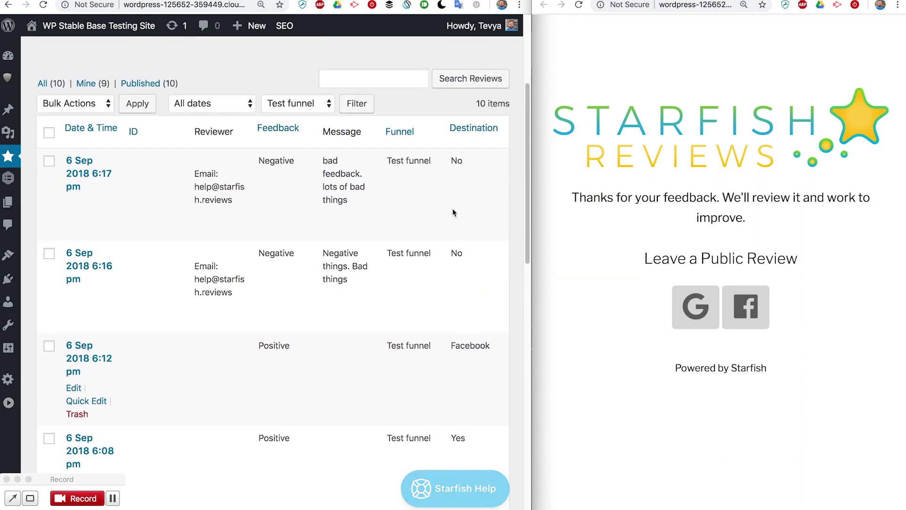
scroll(242, 336, "up", 8)
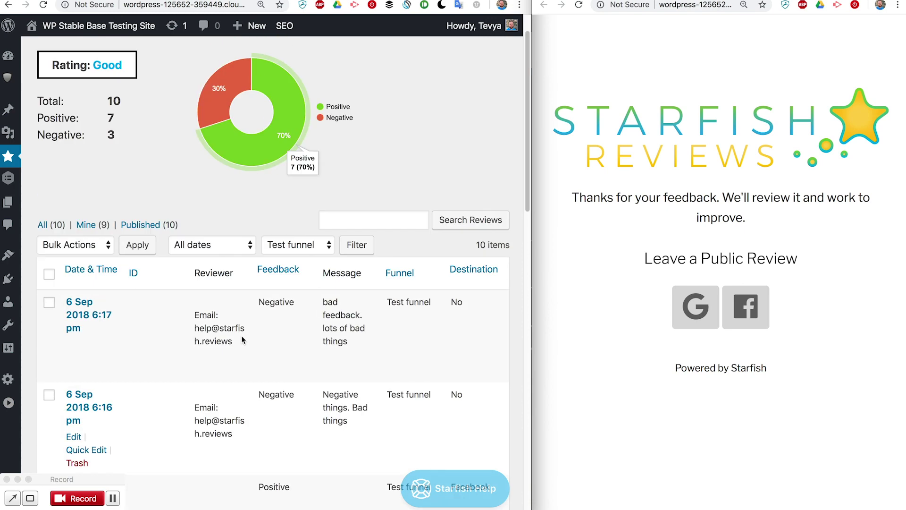